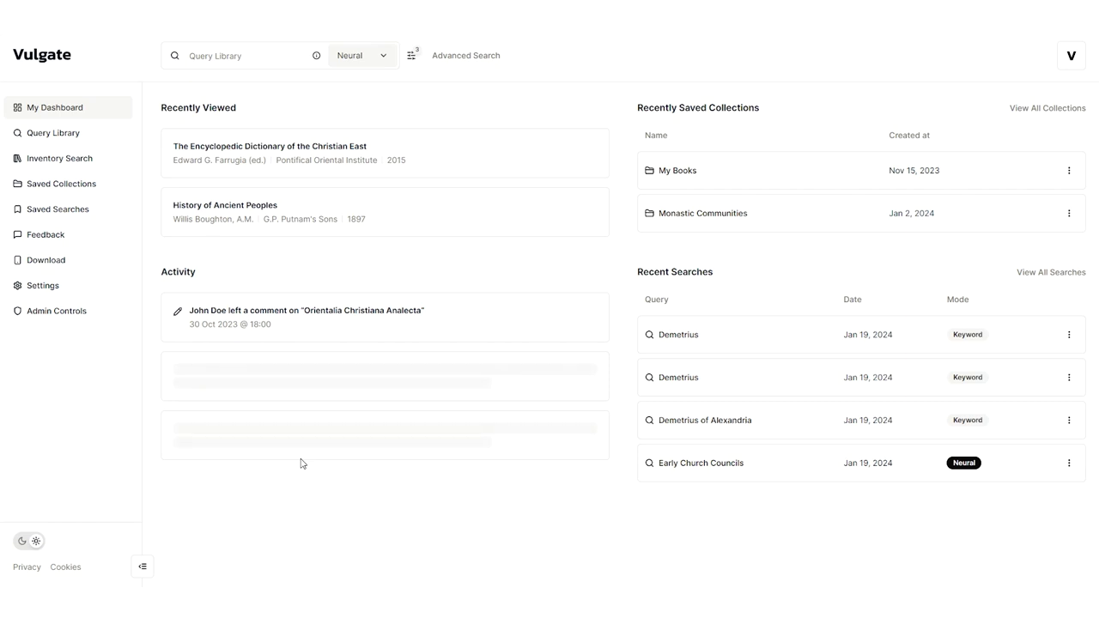
Run a Neural search of the library for 'early church councils'
click(91, 139)
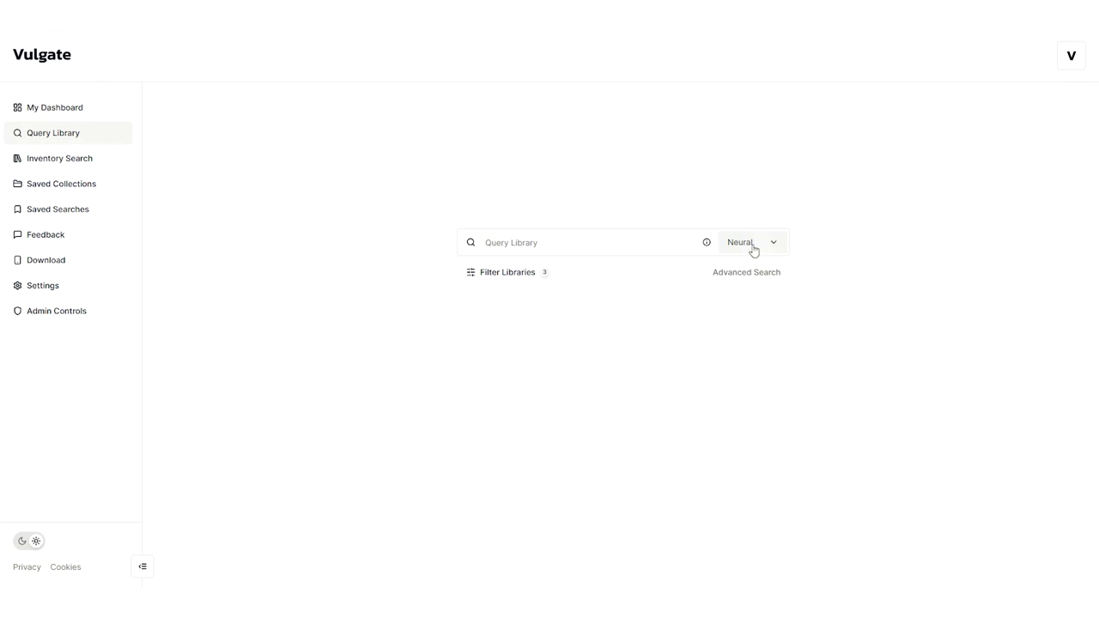
key(Tab)
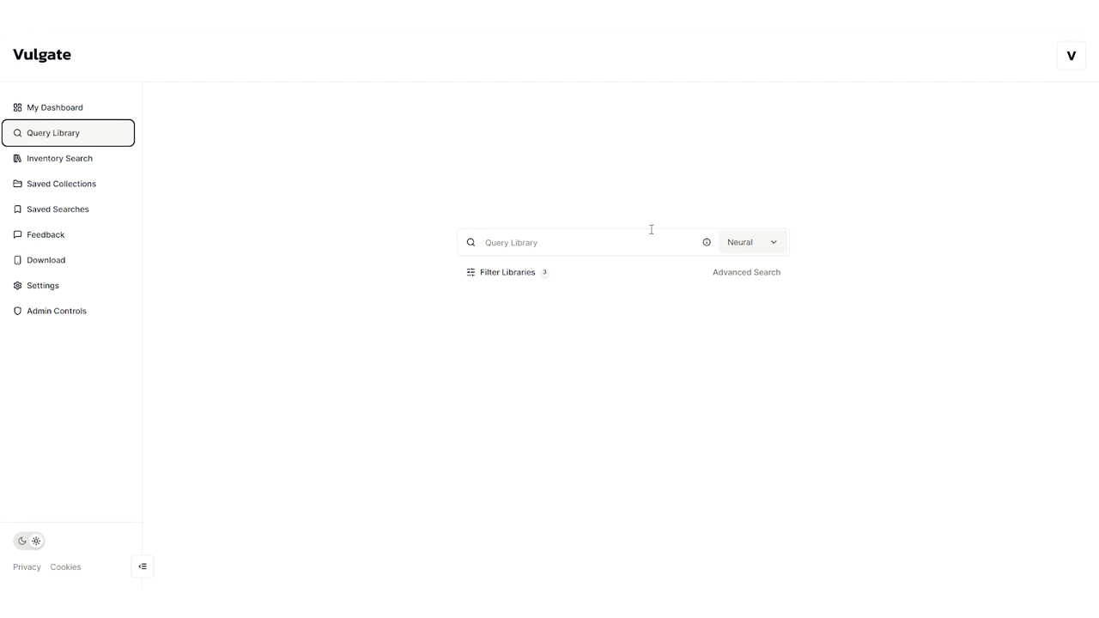
click(652, 230)
text(early church councils)
key(Return)
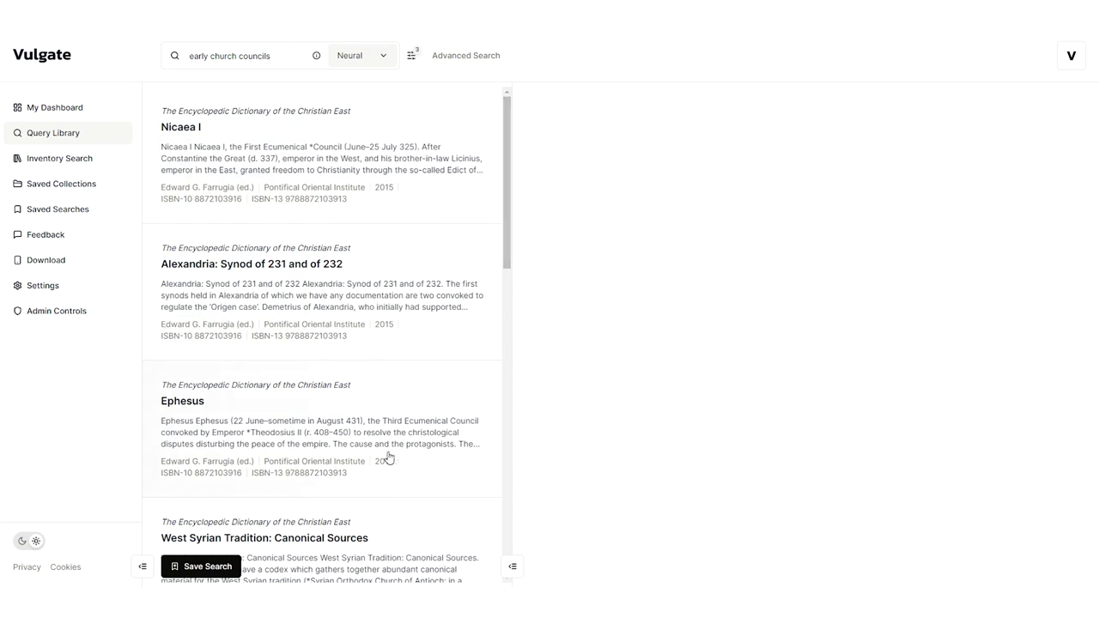
drag(507, 214, 509, 177)
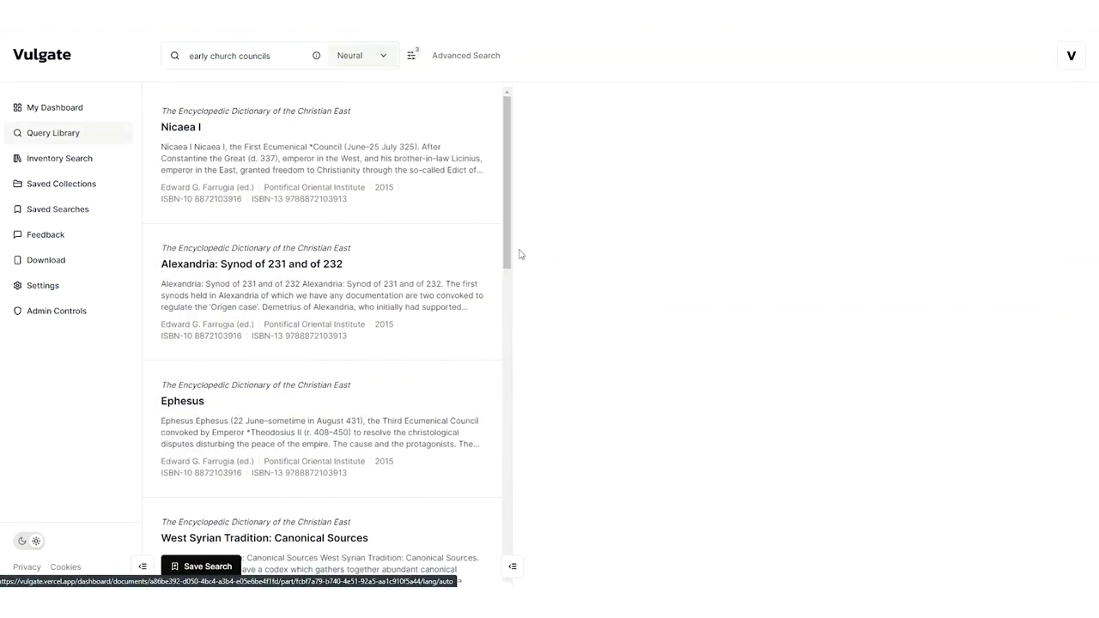
Switch the search mode to Keyword and search for 'Constantine'
click(376, 54)
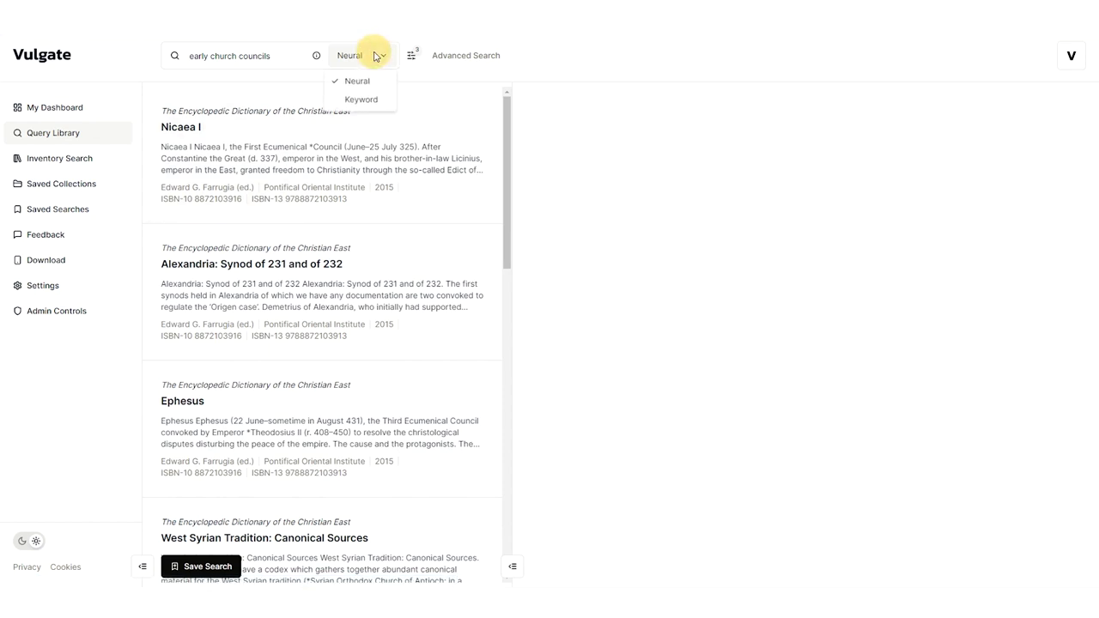
click(383, 103)
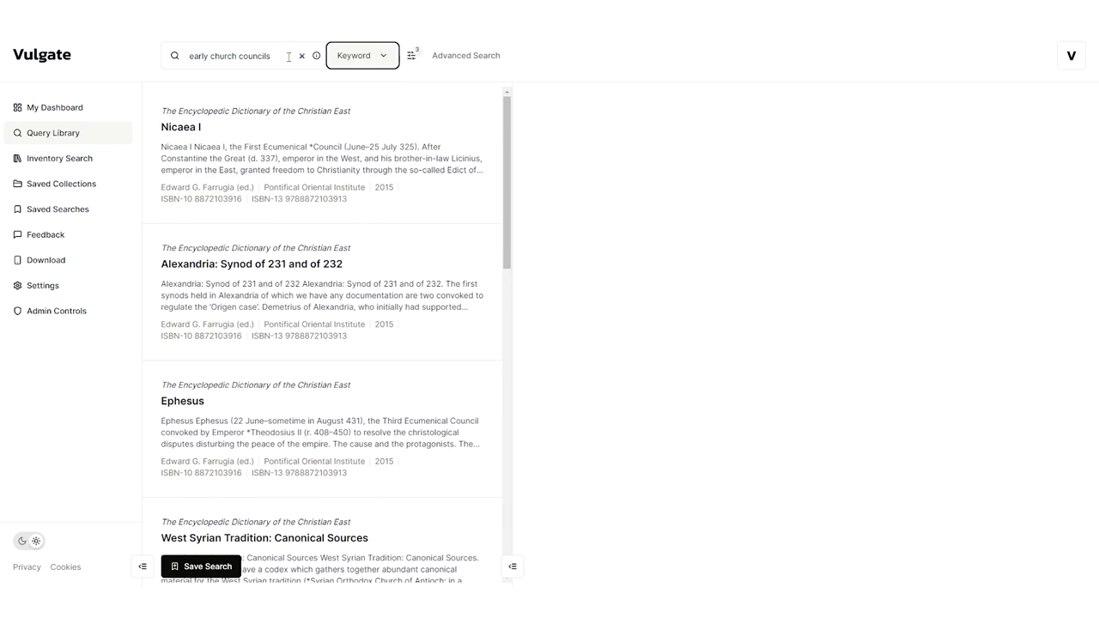
triple_click(180, 49)
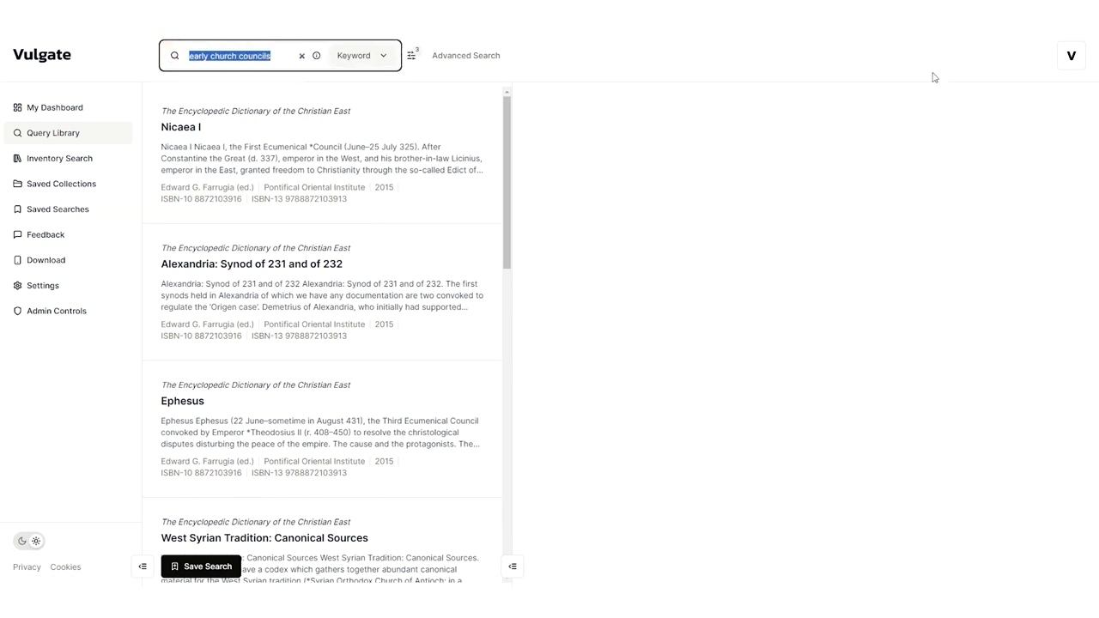
text(Constantine)
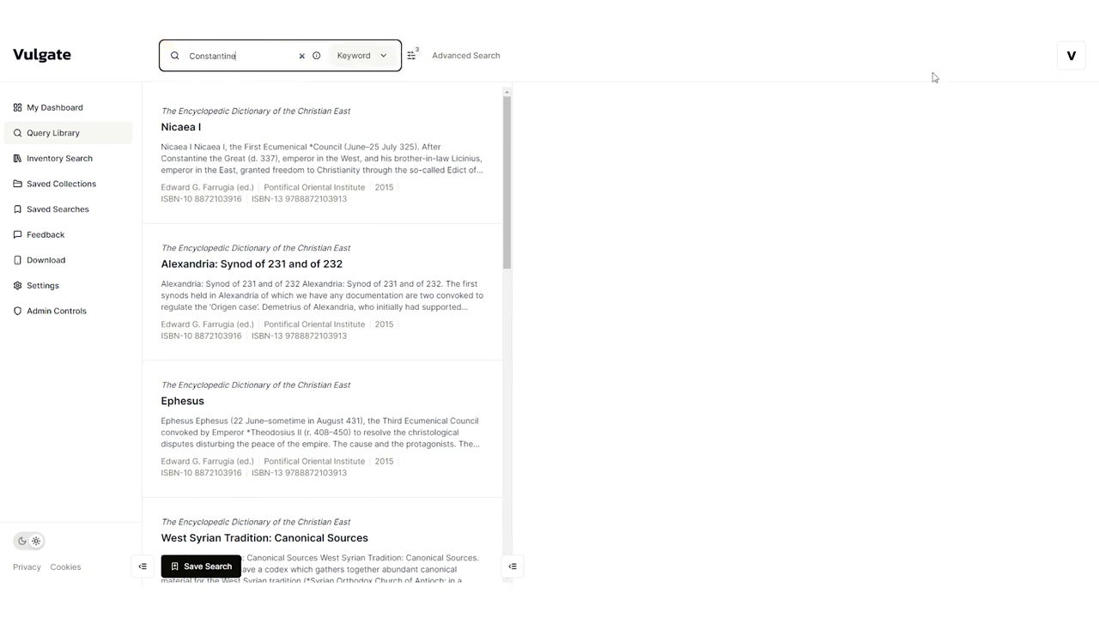
key(Return)
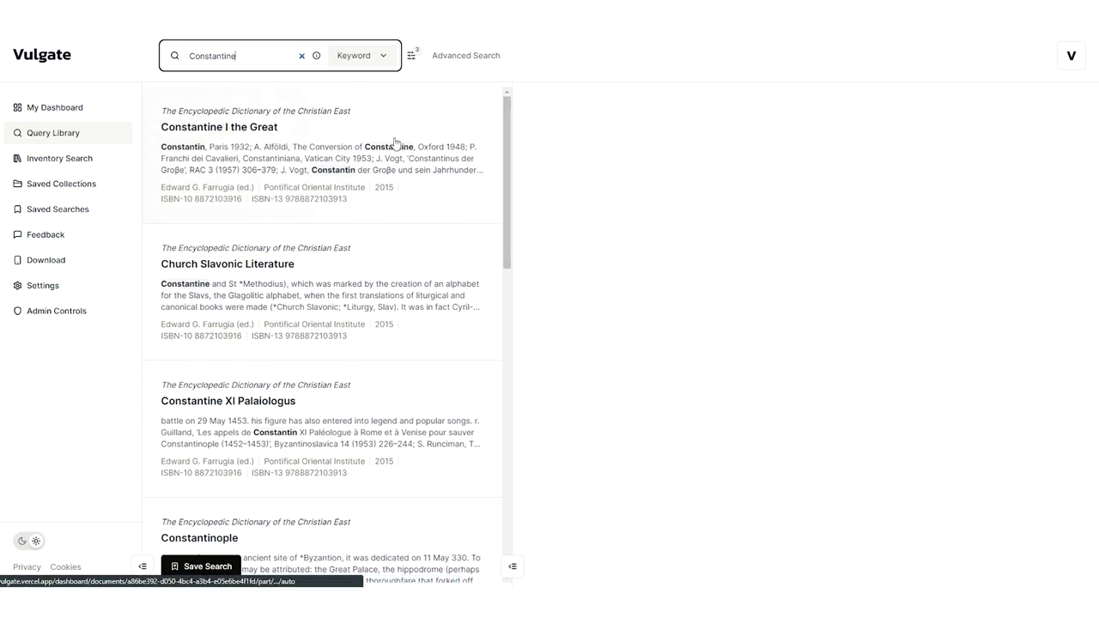
Preview the Constantine I the Great entry from the search results
click(368, 145)
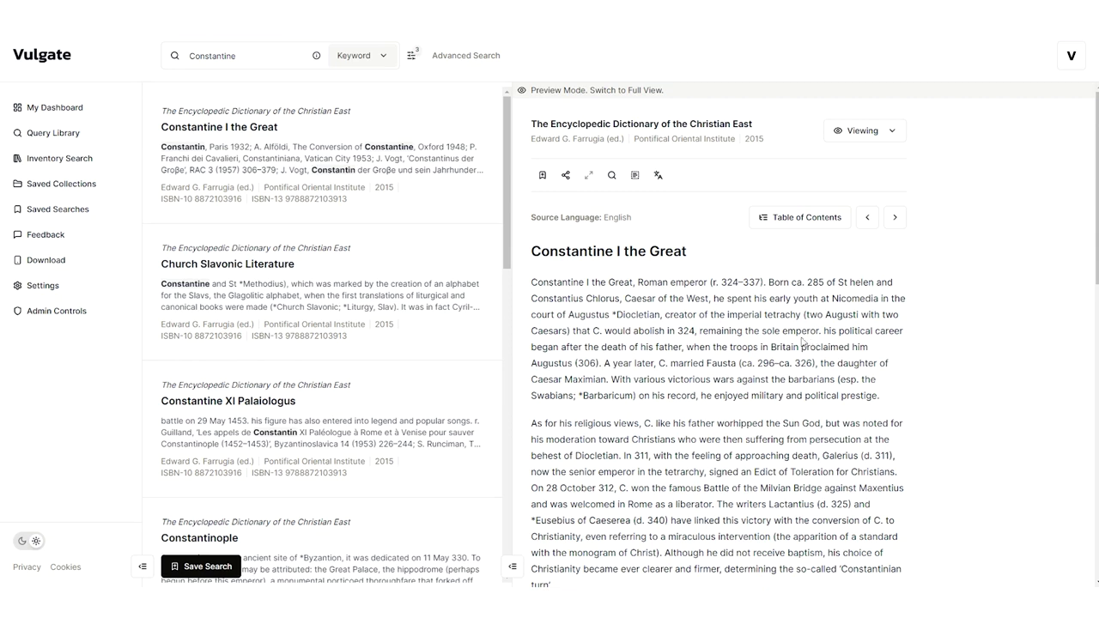
scroll(780, 335, down, 3)
scroll(768, 339, up, 3)
scroll(511, 262, down, 1)
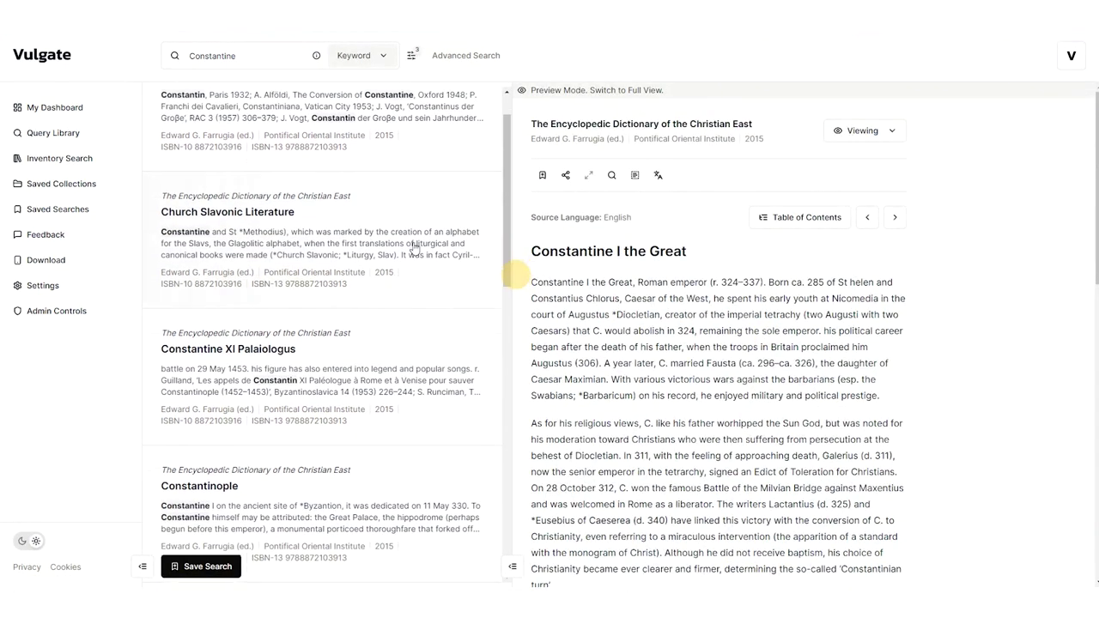
Preview the Church Slavonic Literature entry beside the Constantine results instead
click(389, 222)
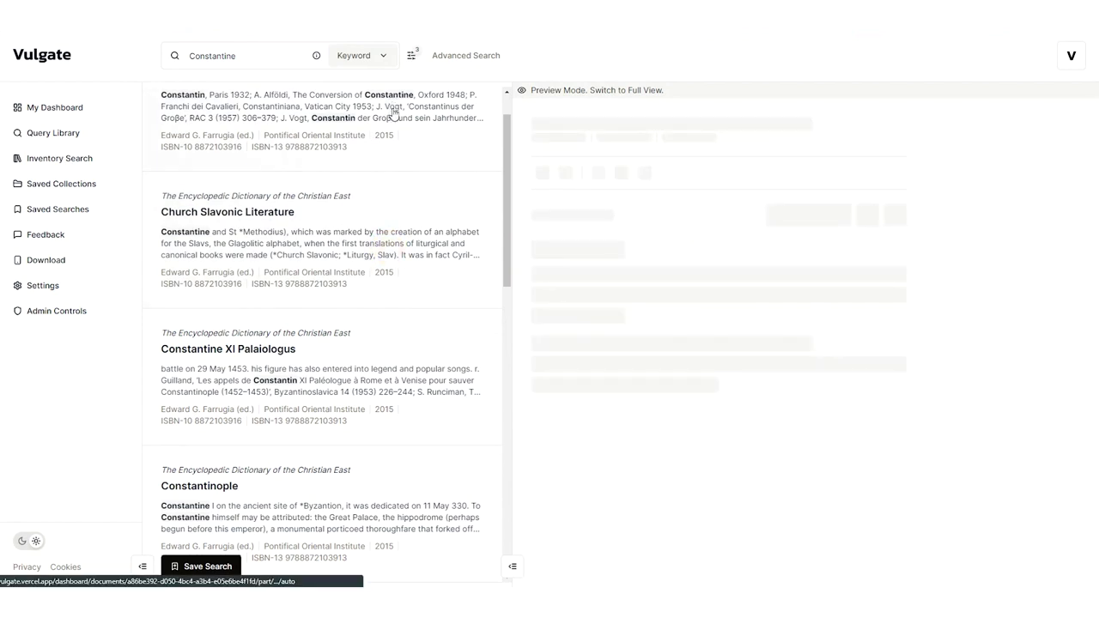
scroll(461, 322, down, 2)
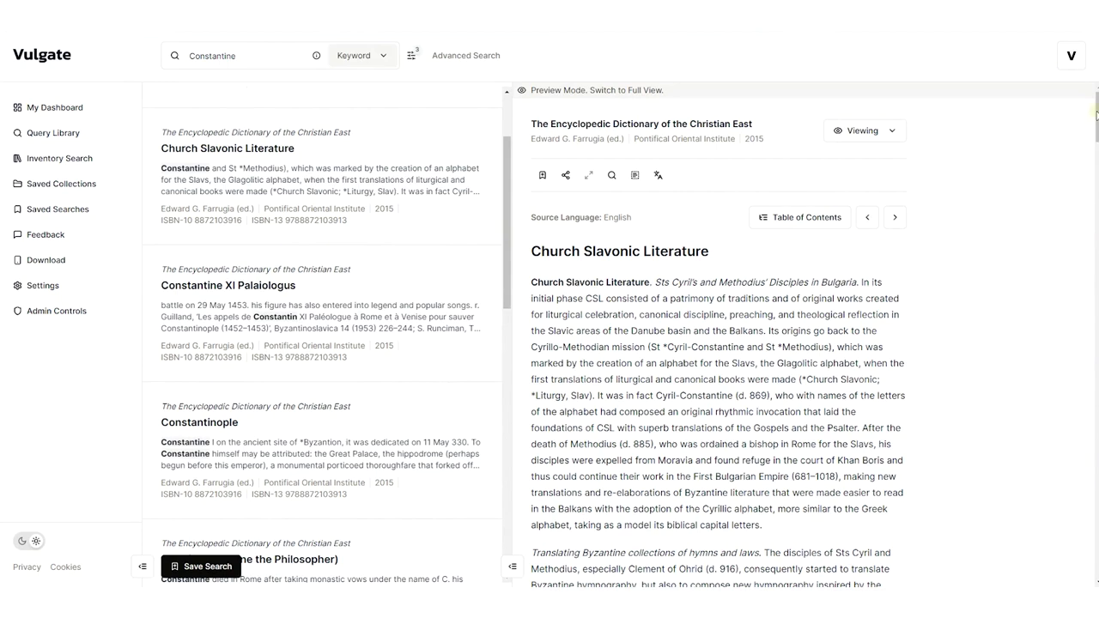
drag(1094, 110, 1093, 41)
mouse_move(514, 248)
mouse_down()
mouse_move(509, 273)
mouse_move(512, 238)
mouse_up()
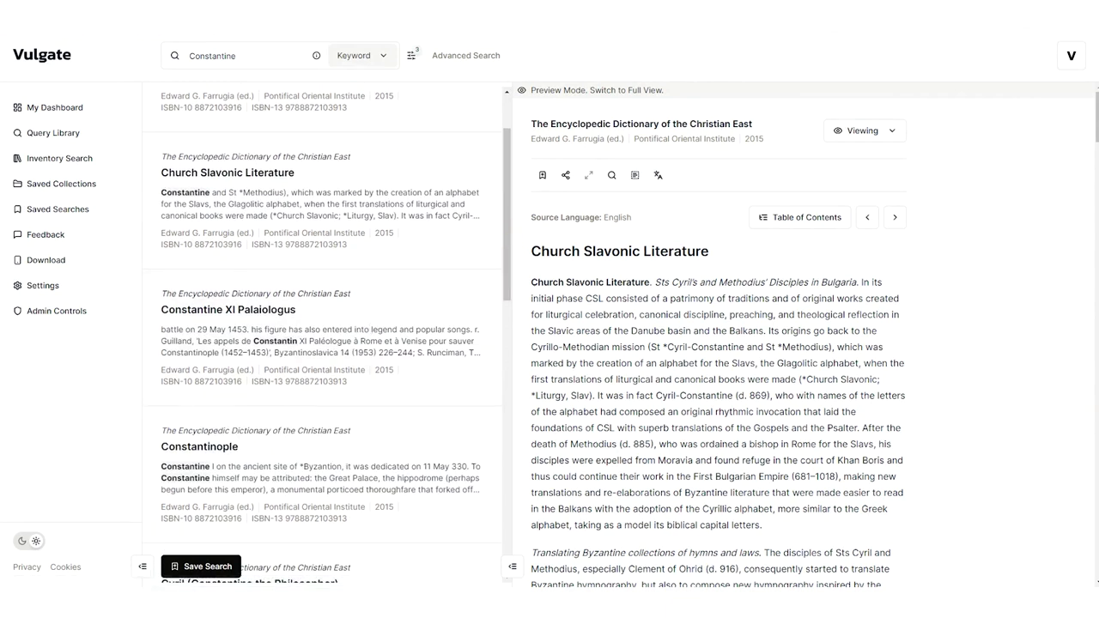
scroll(1094, 98, down, 2)
scroll(1094, 98, up, 2)
Switch the Church Slavonic Literature article from Viewing to Editing mode
click(853, 138)
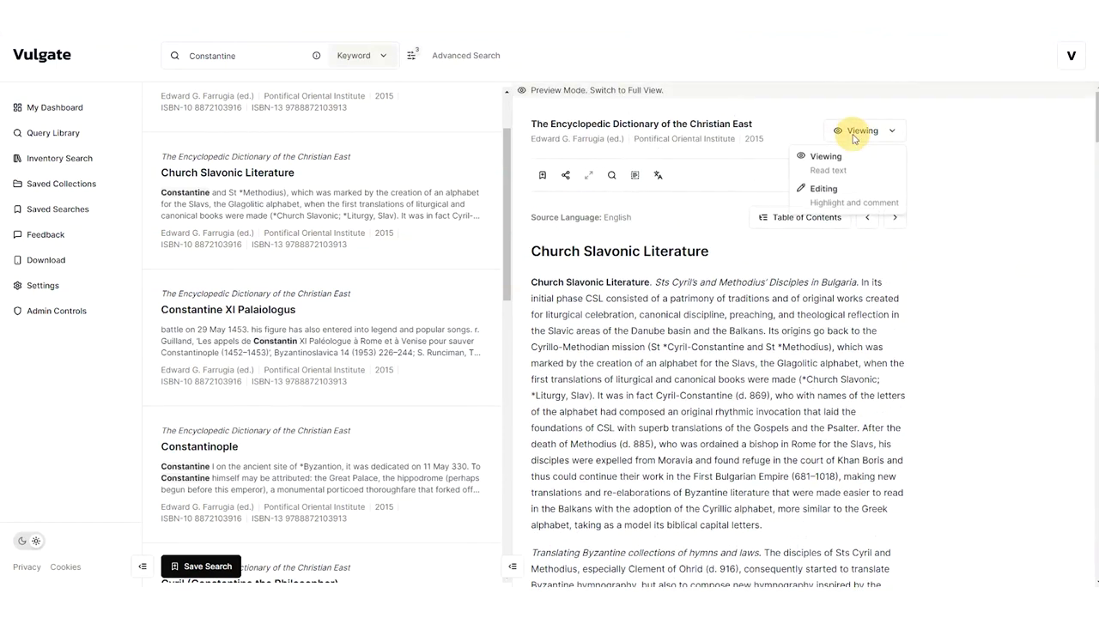
click(866, 193)
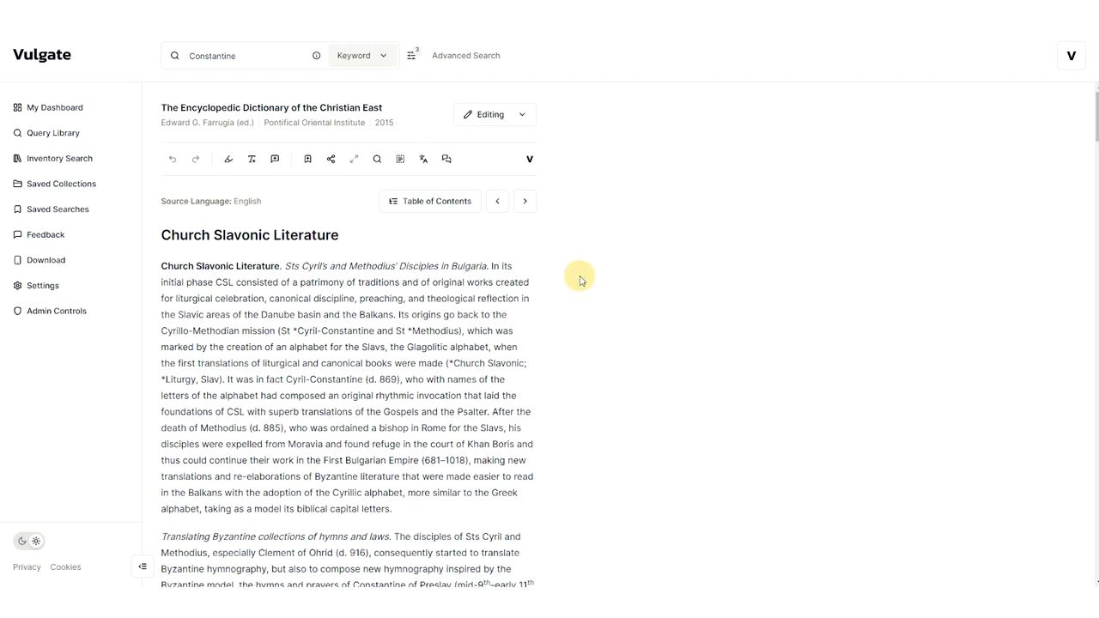
scroll(581, 281, down, 1)
scroll(581, 281, up, 1)
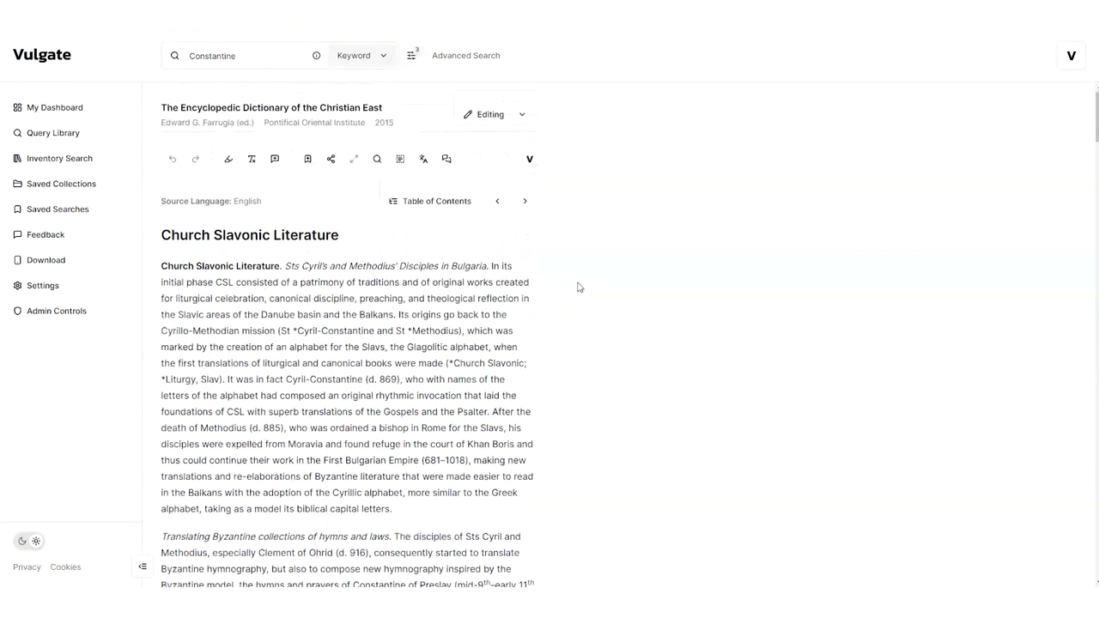
Highlight the article's opening passage about CSL in purple
click(229, 161)
drag(234, 284, 370, 348)
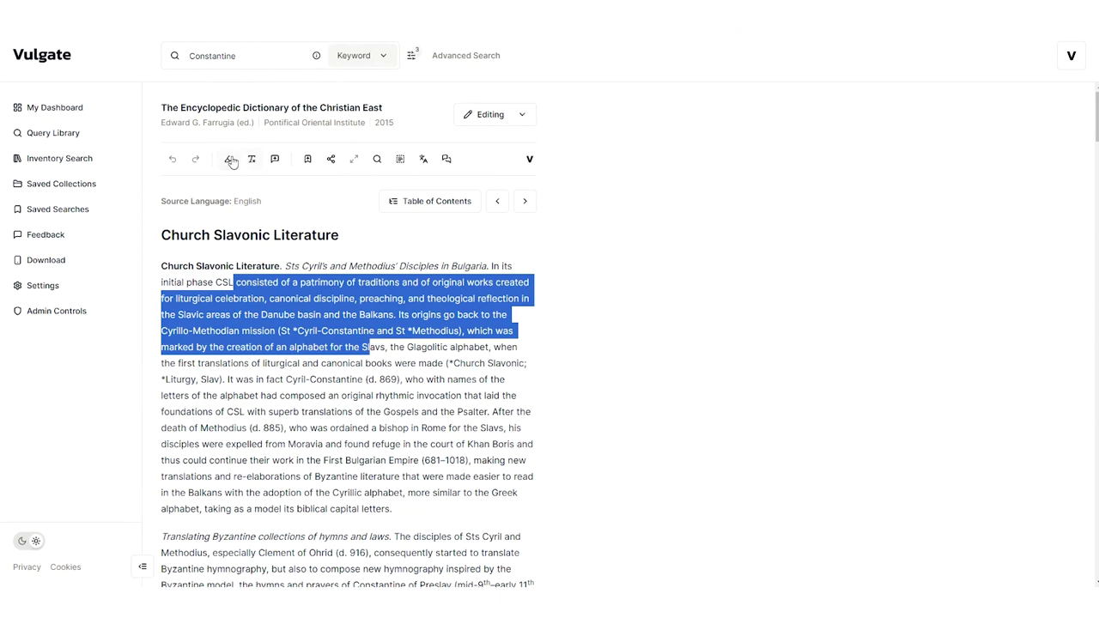
click(263, 189)
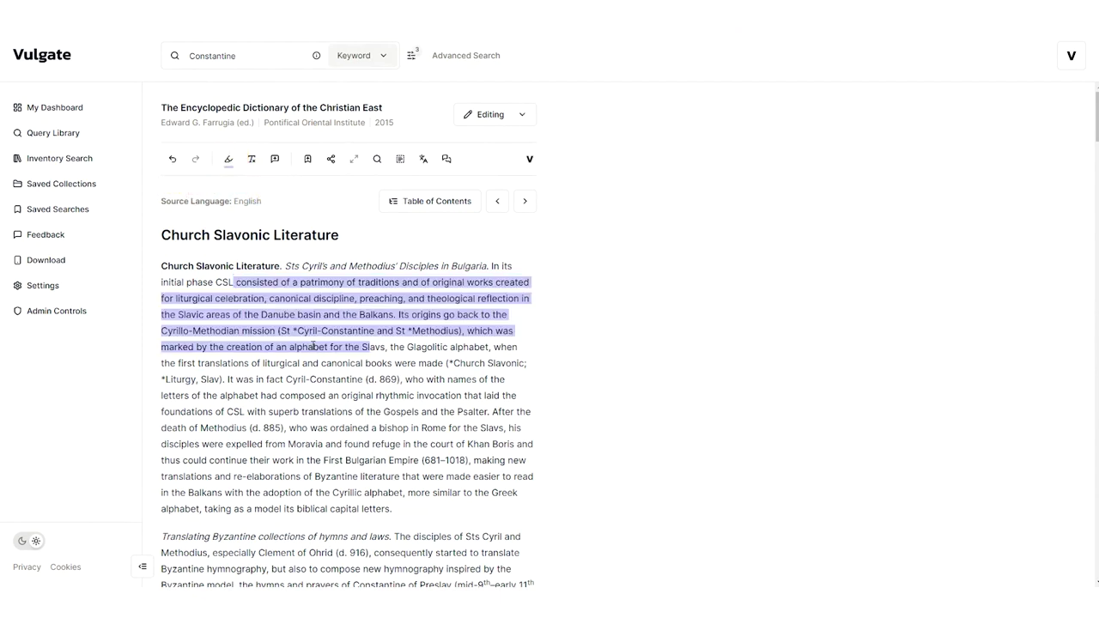
scroll(333, 392, down, 2)
scroll(341, 262, up, 2)
scroll(266, 439, down, 3)
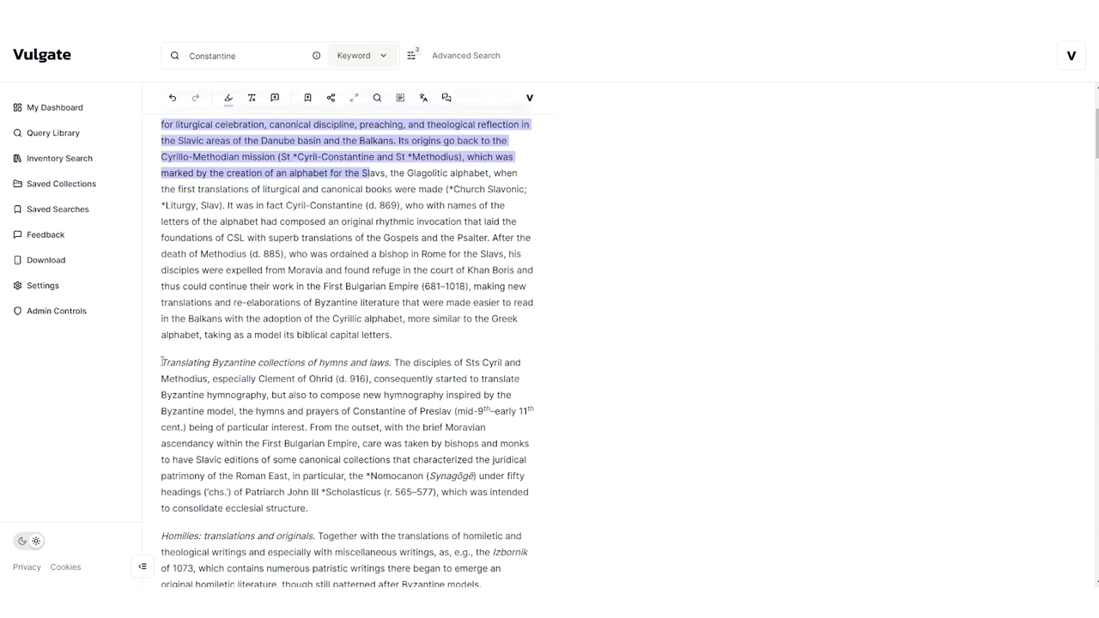
drag(162, 363, 392, 364)
Comment 'Test 123!' on 'Translating Byzantine collections of hymns and laws.' and review it
click(275, 97)
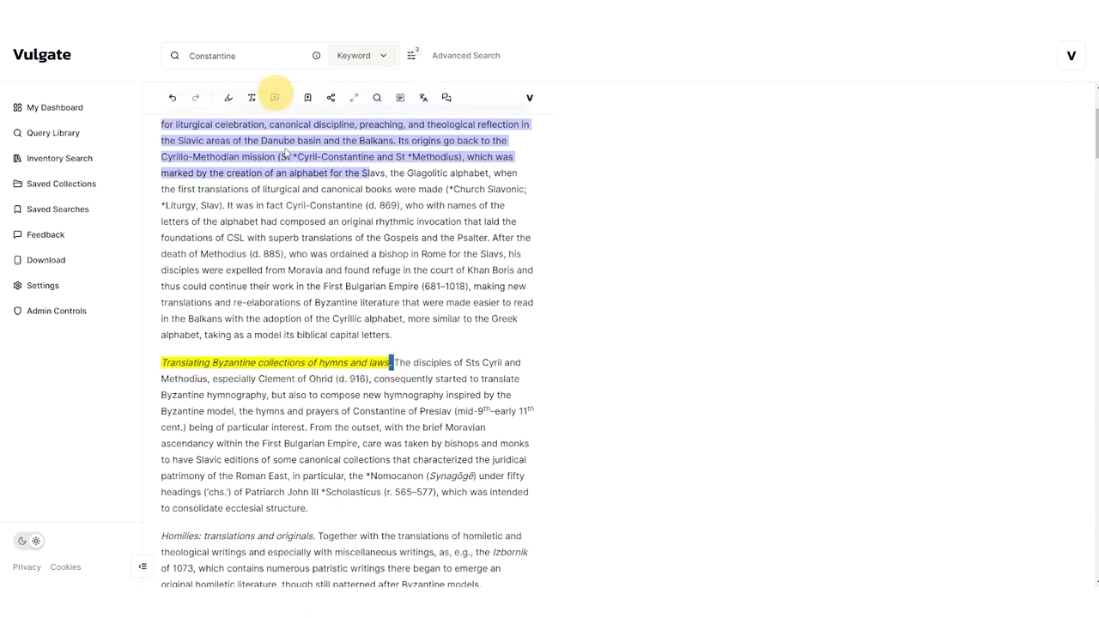
click(291, 393)
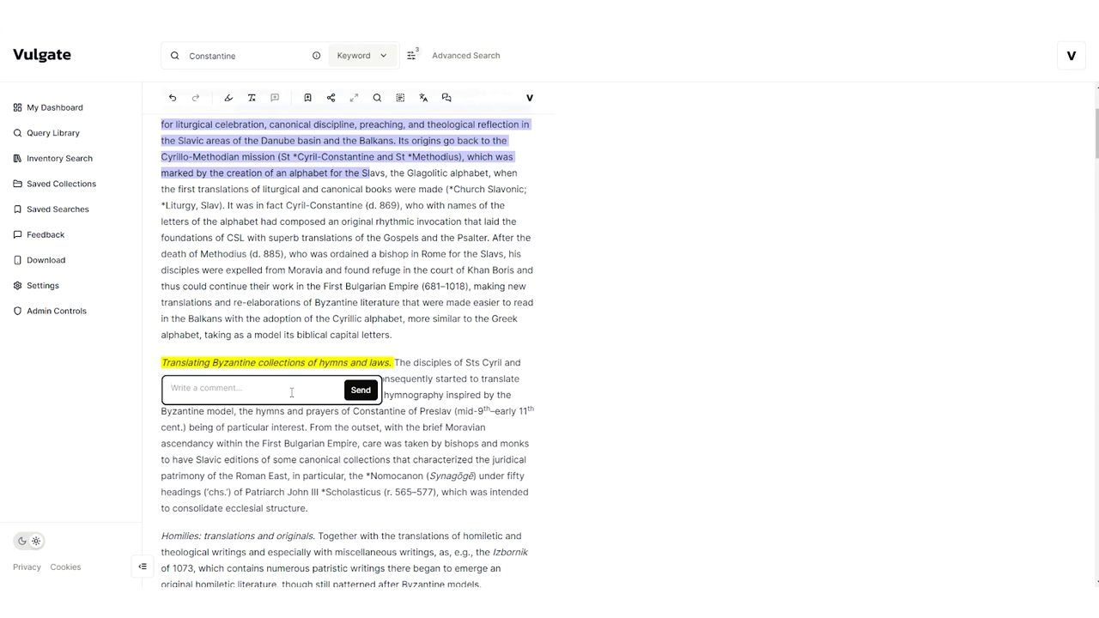
text(Test 123!)
key(Return)
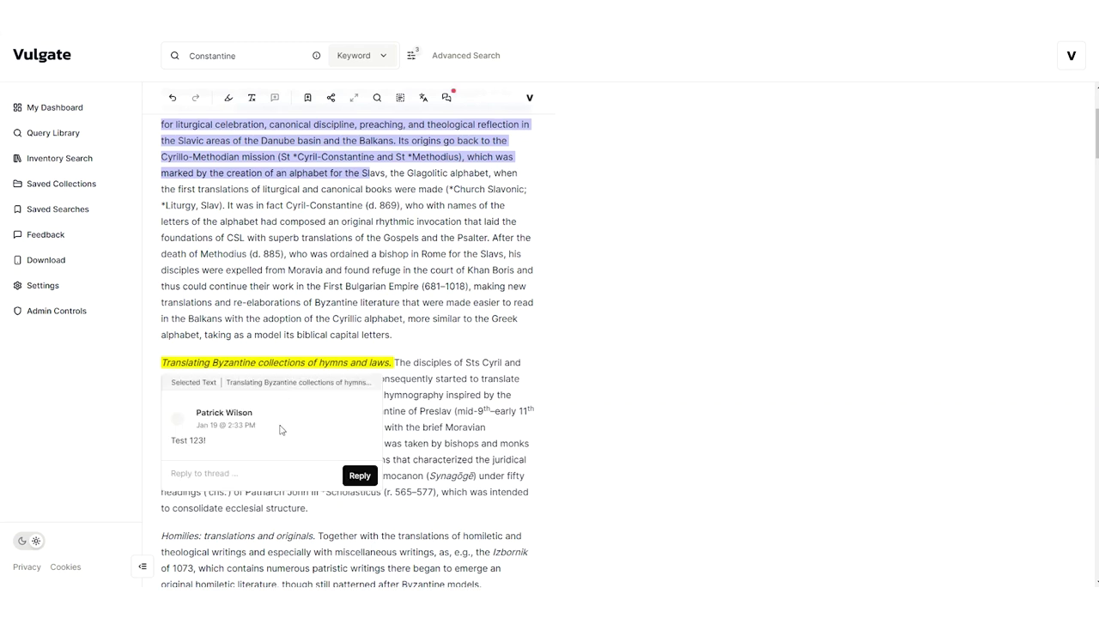
click(496, 445)
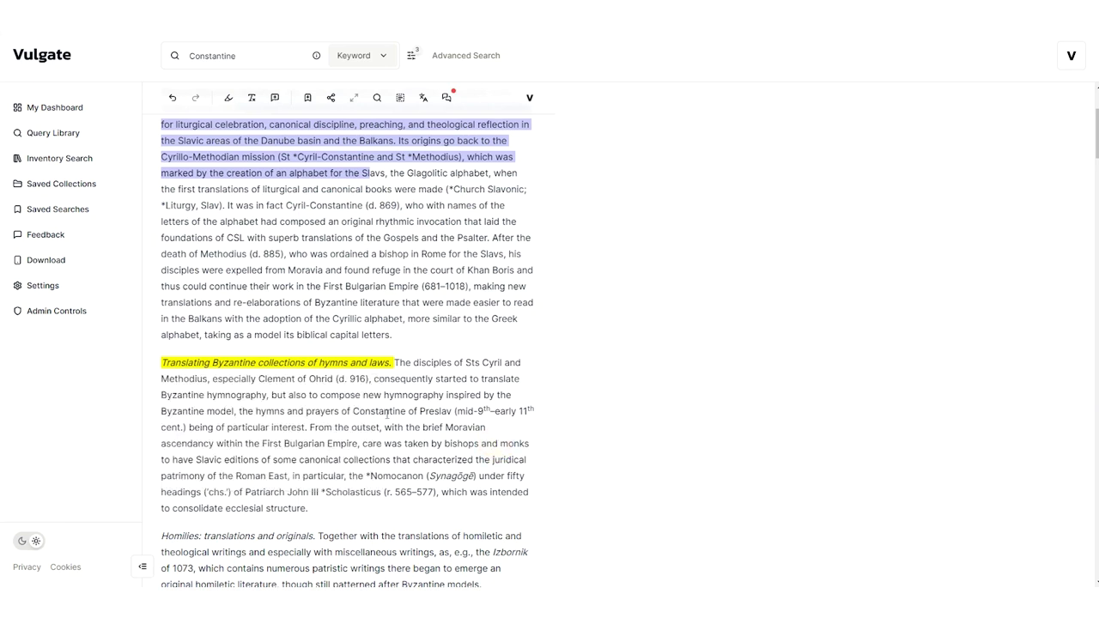
click(314, 367)
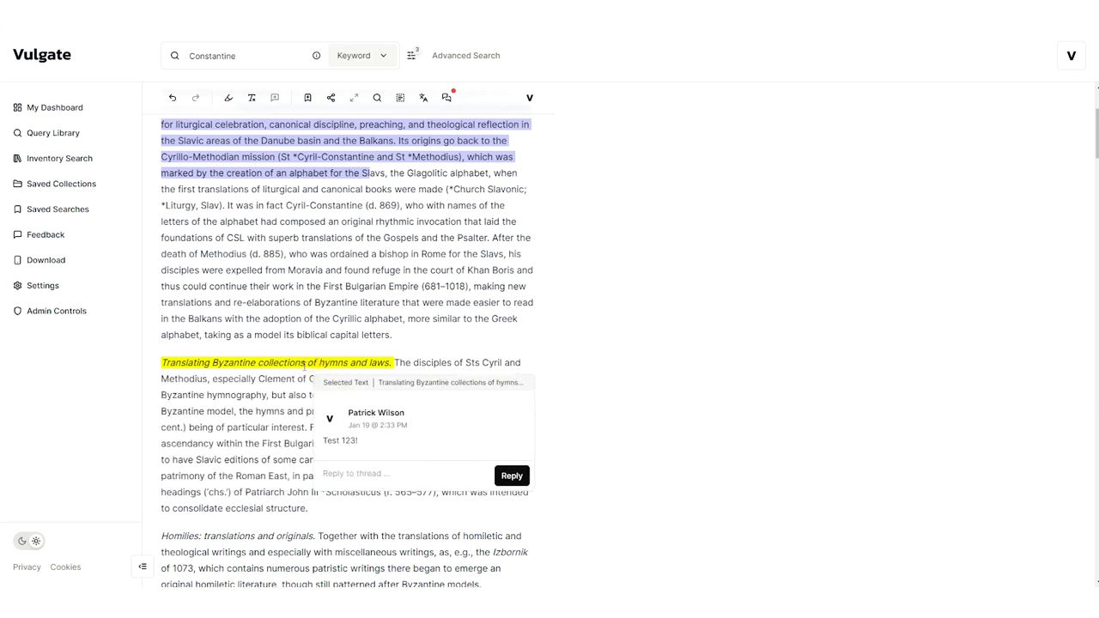
click(364, 297)
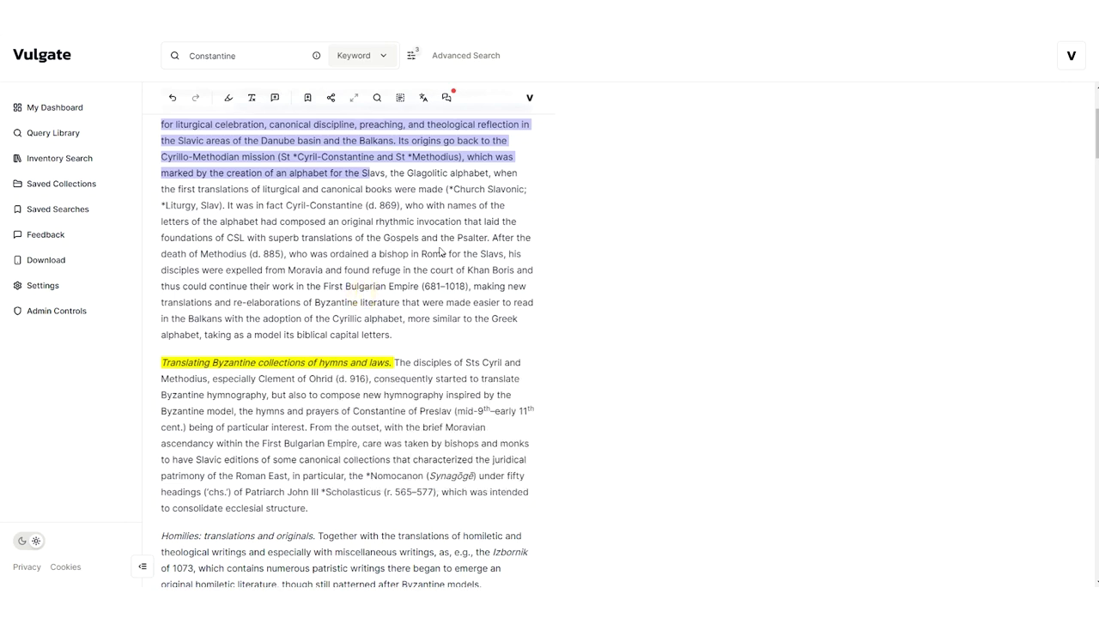
scroll(441, 254, up, 2)
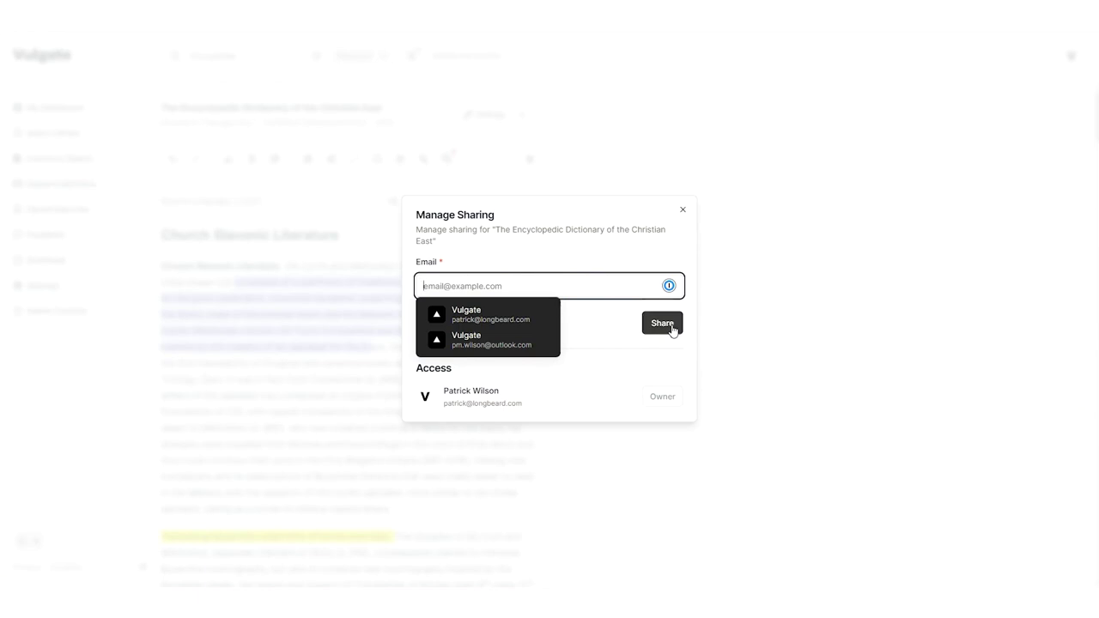
click(756, 303)
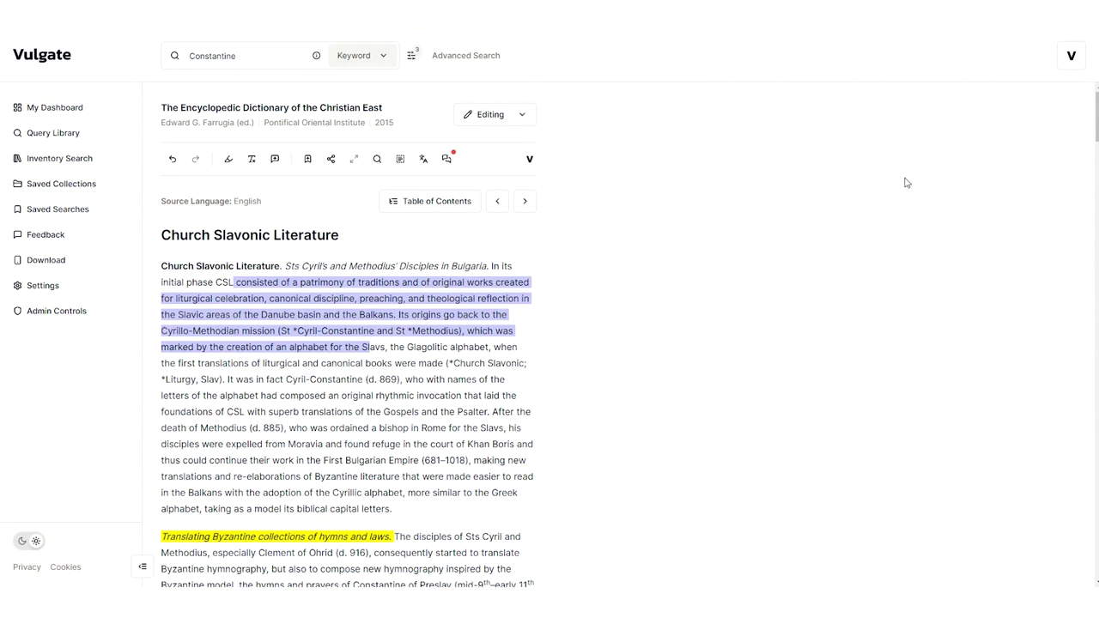
click(895, 194)
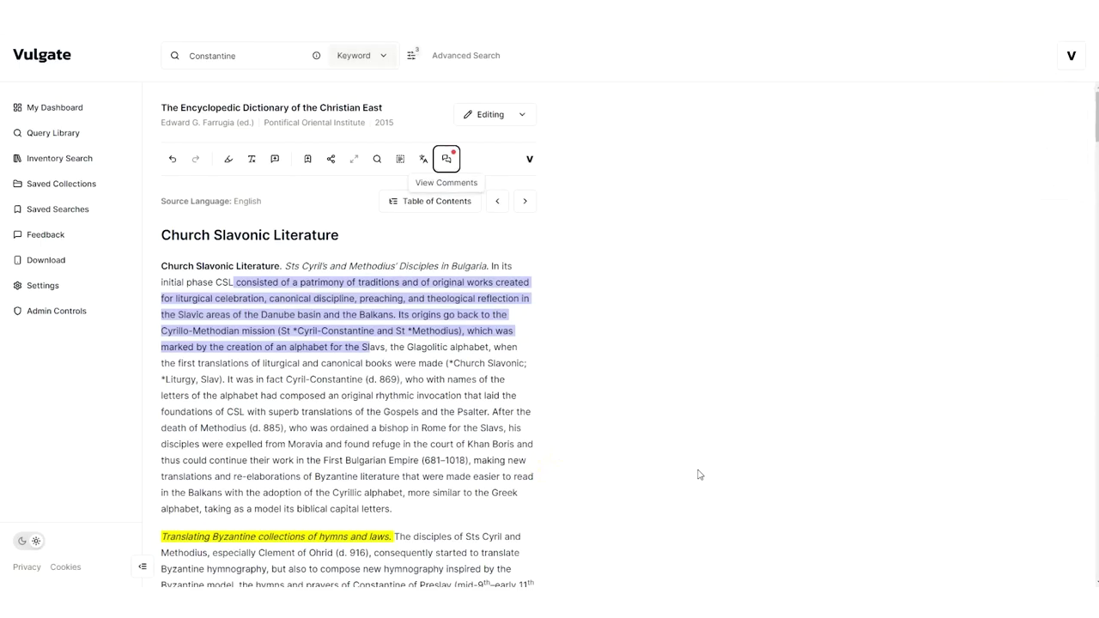
click(1096, 103)
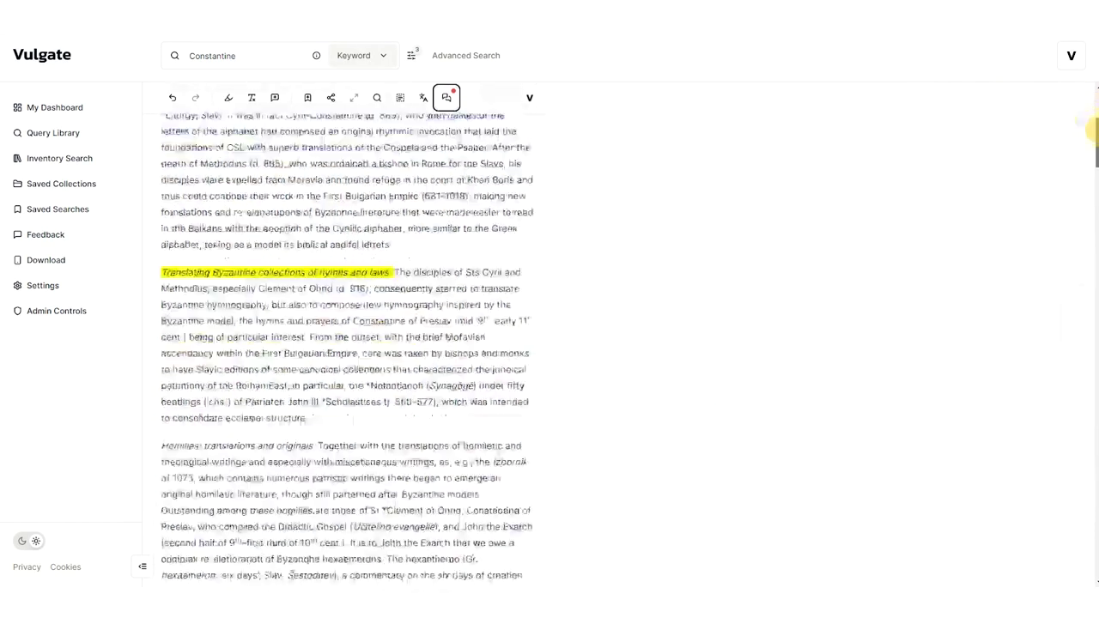
drag(1092, 128, 1051, 54)
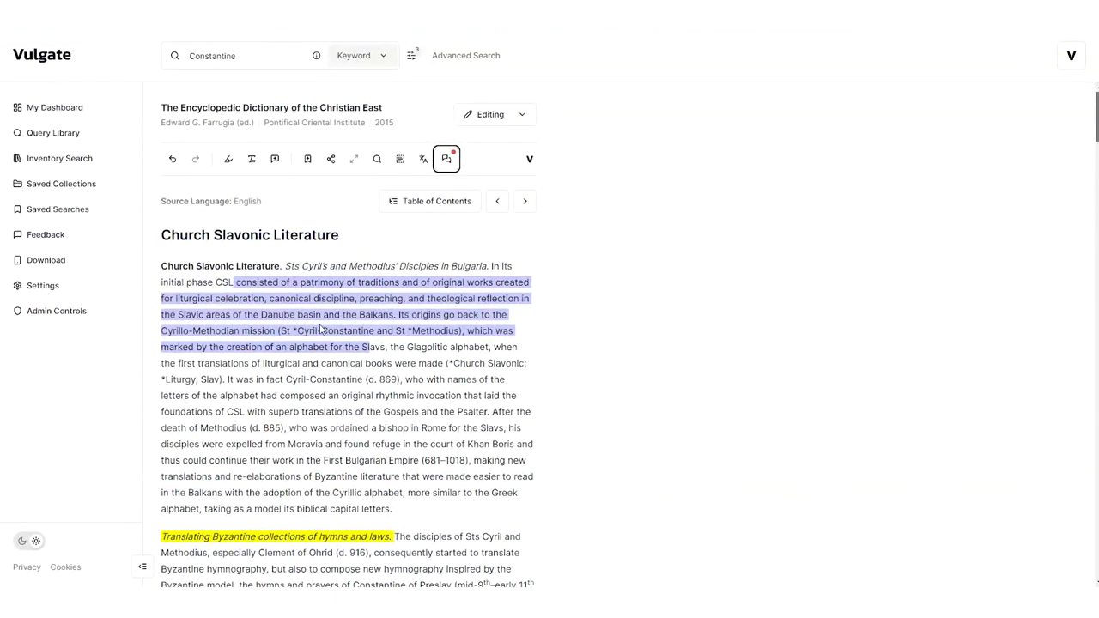
drag(168, 100, 393, 105)
click(410, 105)
click(820, 405)
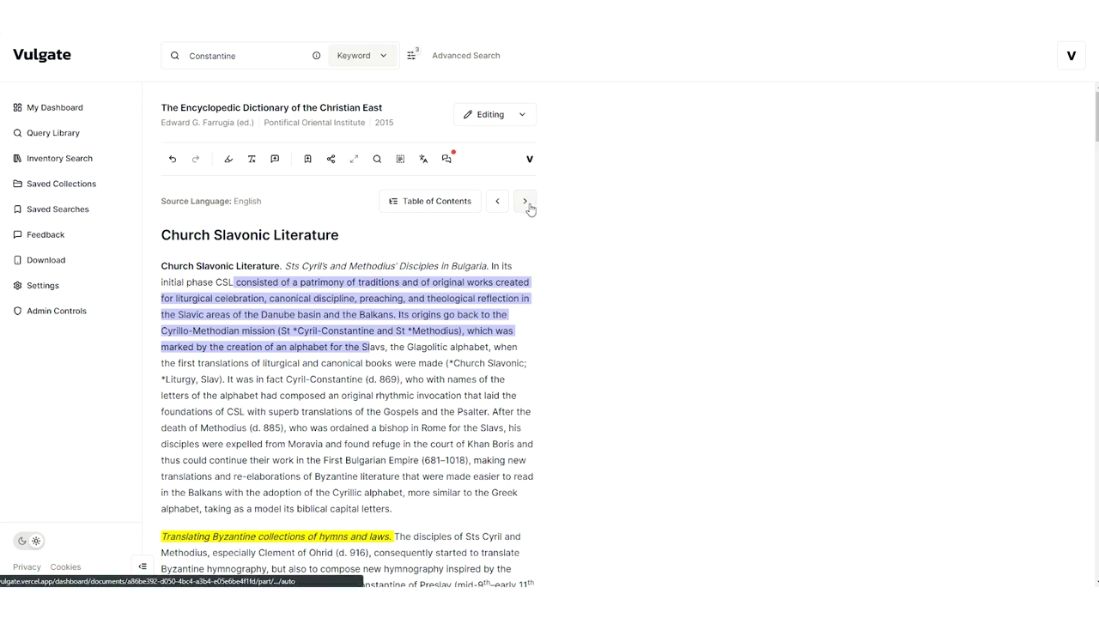
From the Table of Contents, advance two entries to East Syrian Tradition: Liturgical Year
click(461, 206)
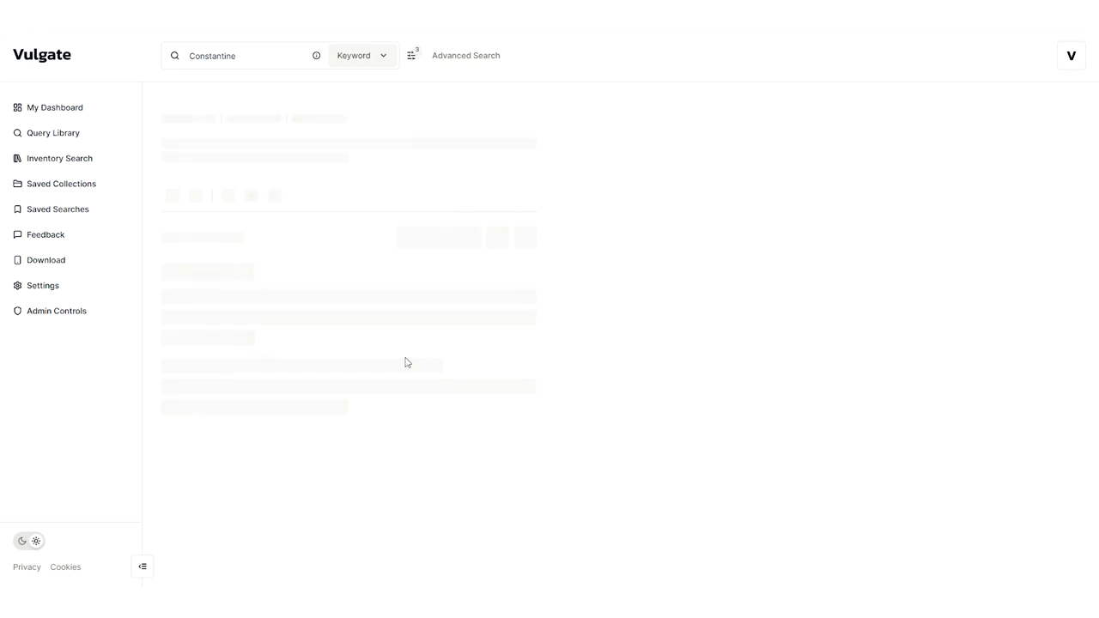
scroll(432, 447, down, 2)
scroll(432, 447, down, 1)
scroll(384, 410, up, 3)
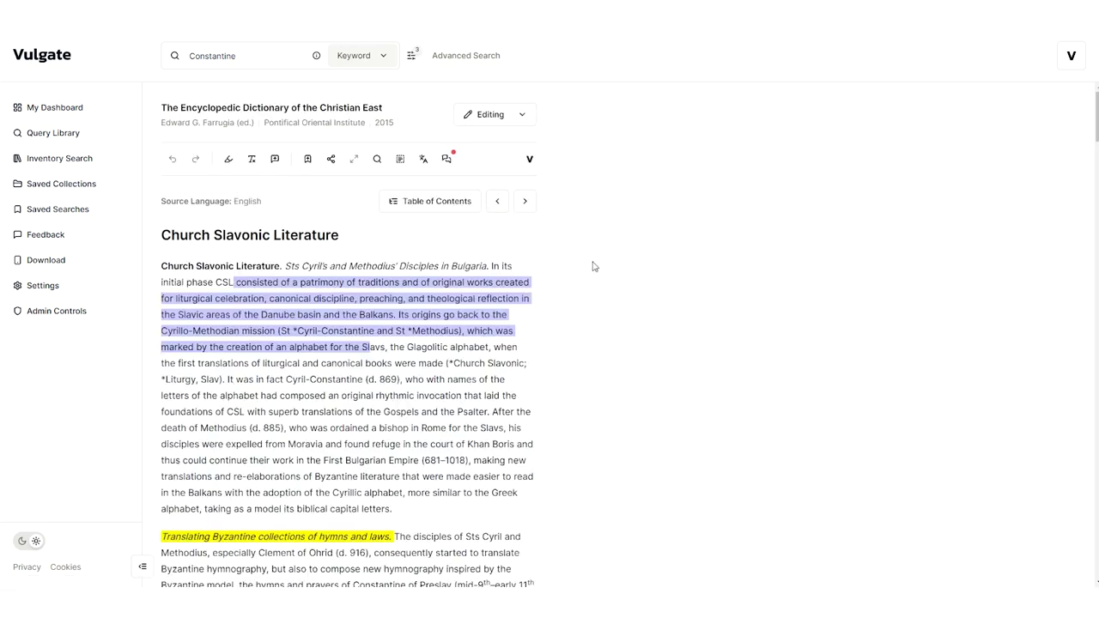
click(525, 201)
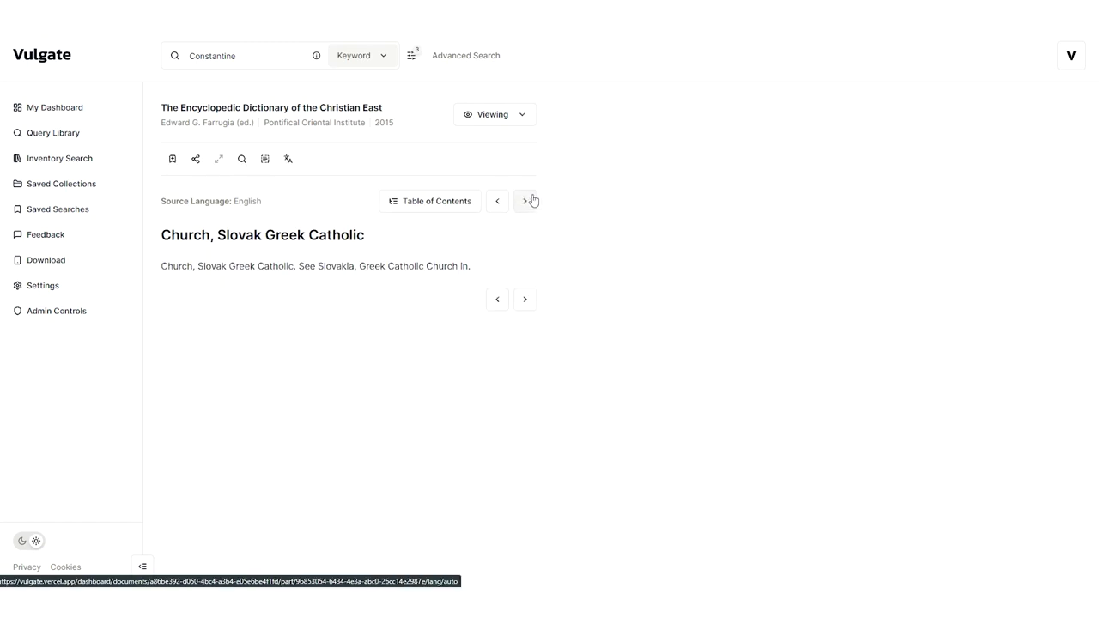
click(531, 199)
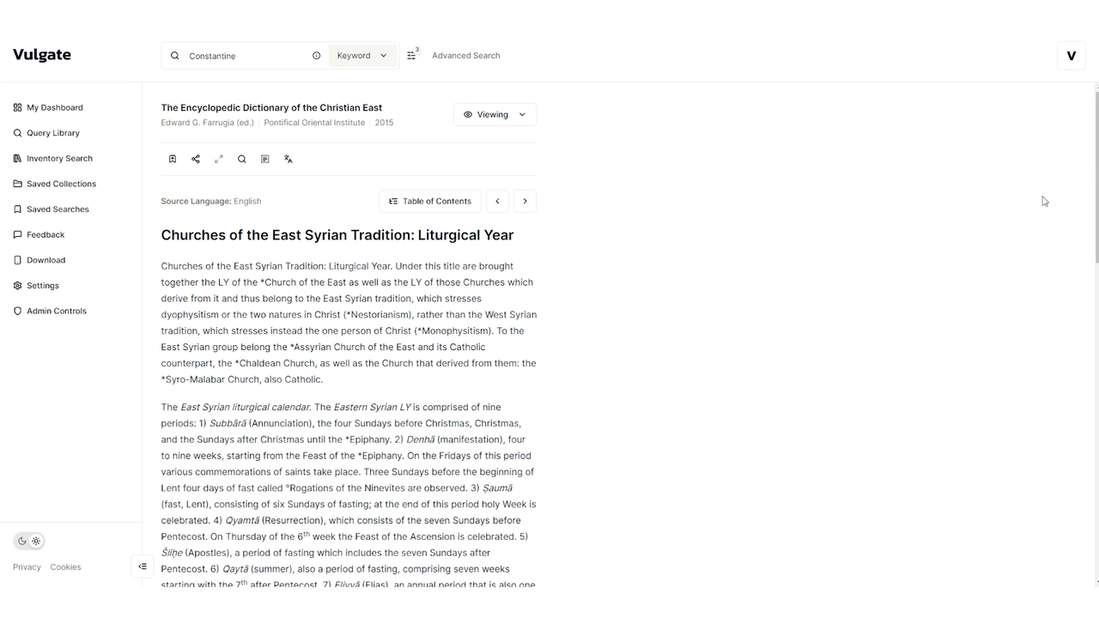
Switch the East Syrian Liturgical Year entry to Editing and generate its AI summary
click(494, 114)
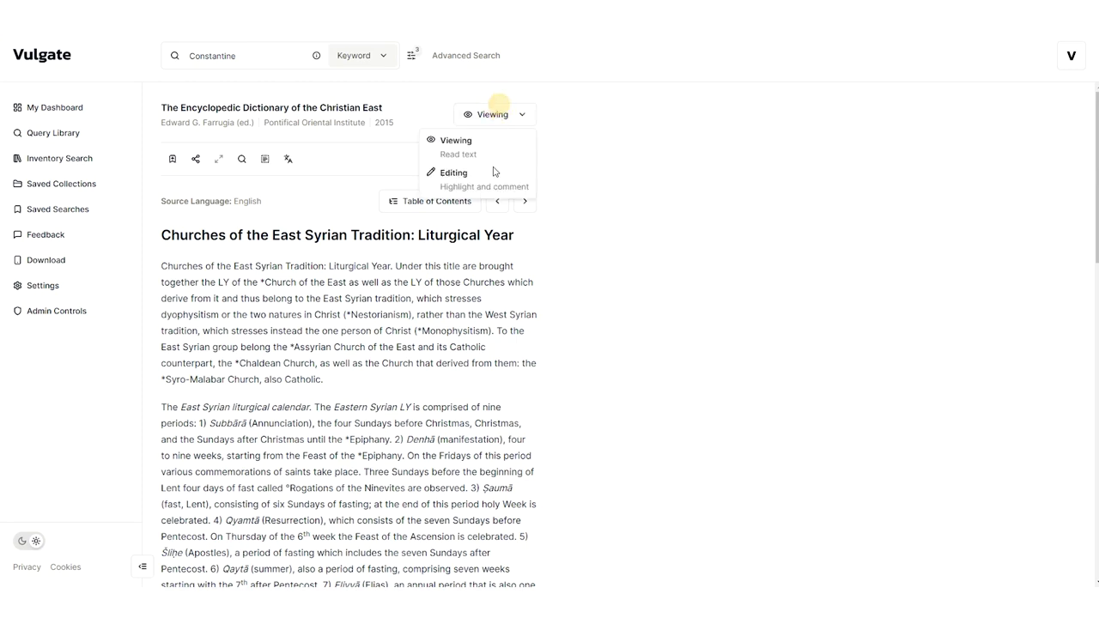
click(488, 176)
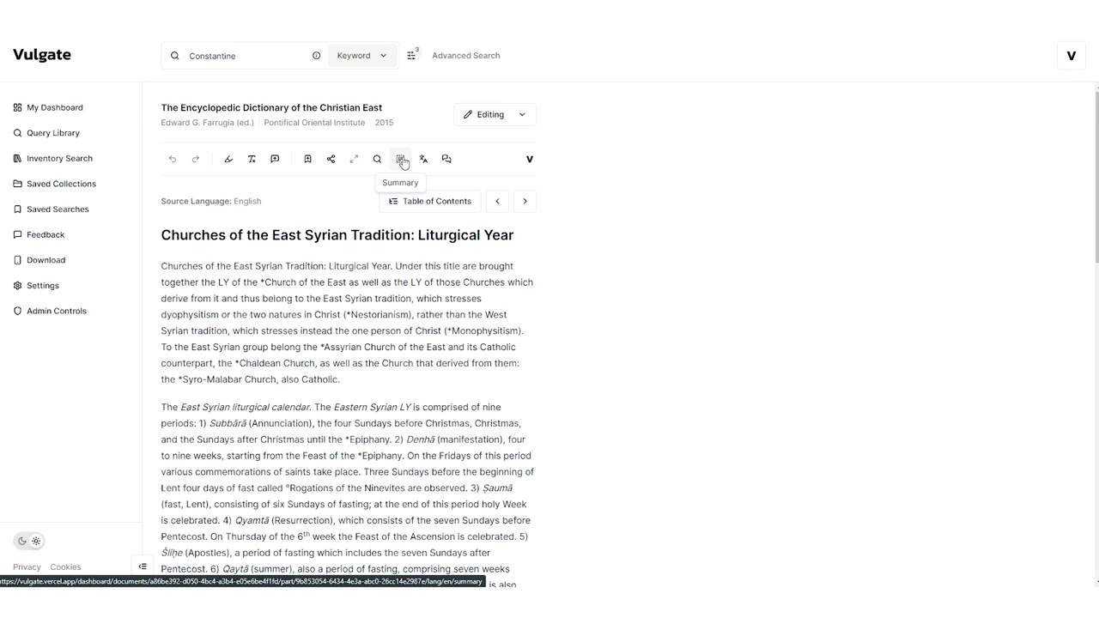
click(401, 160)
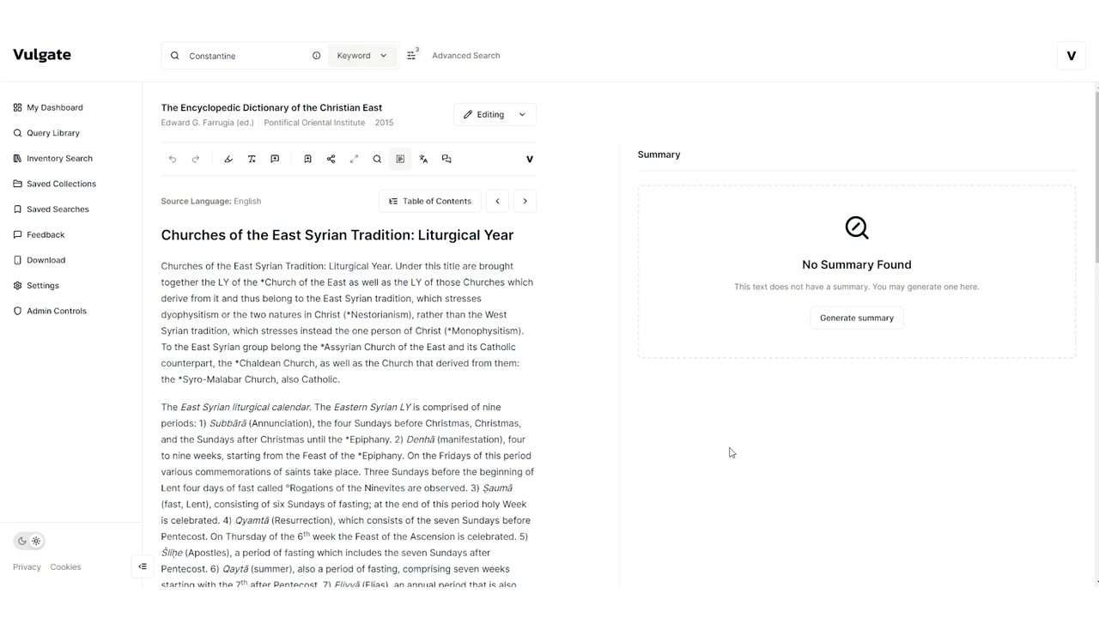
click(867, 321)
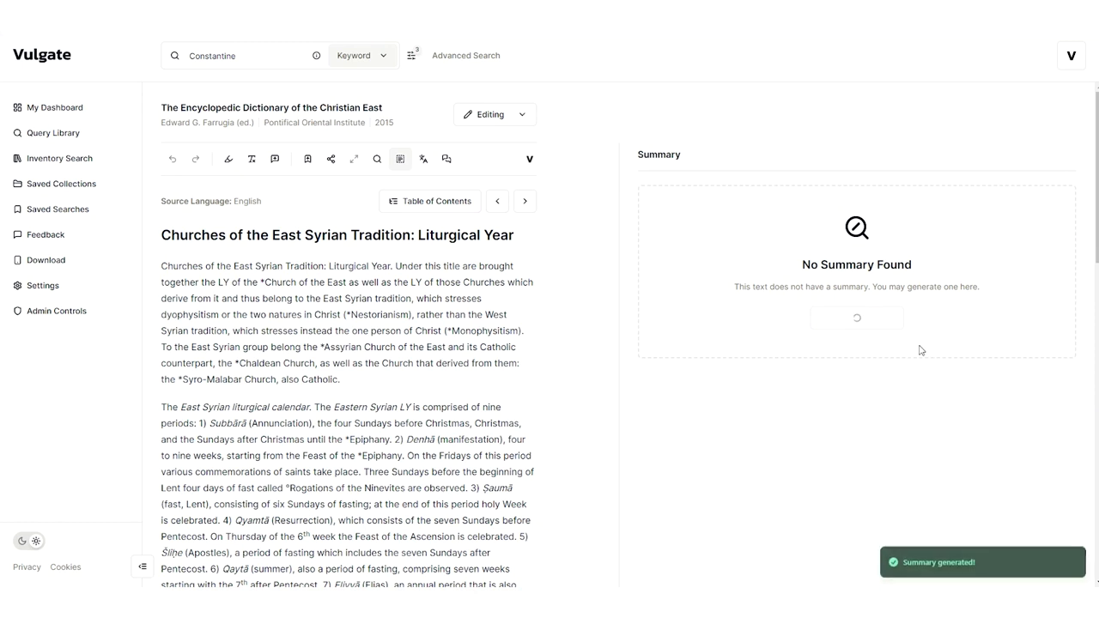
Open an empty side-by-side translation pane next to the entry
drag(920, 343, 601, 215)
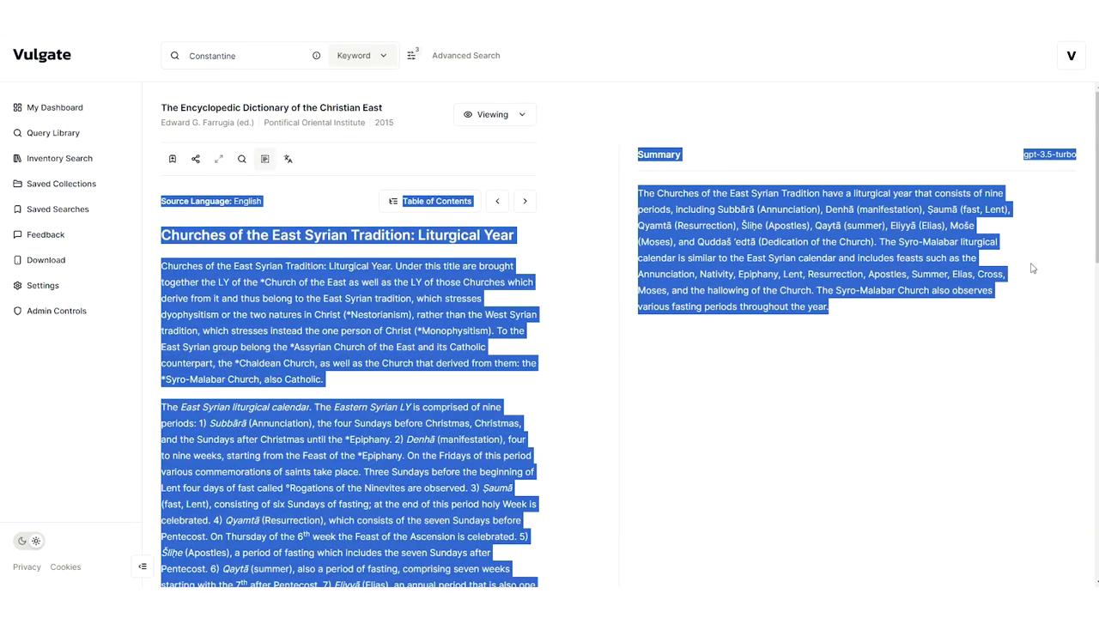
click(1004, 265)
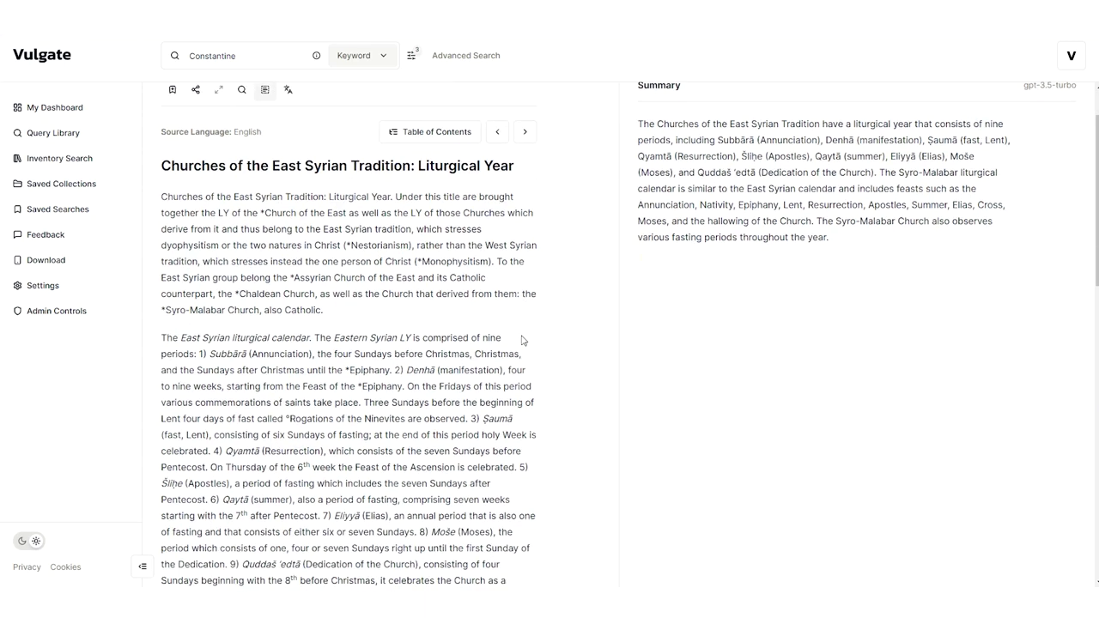
click(289, 159)
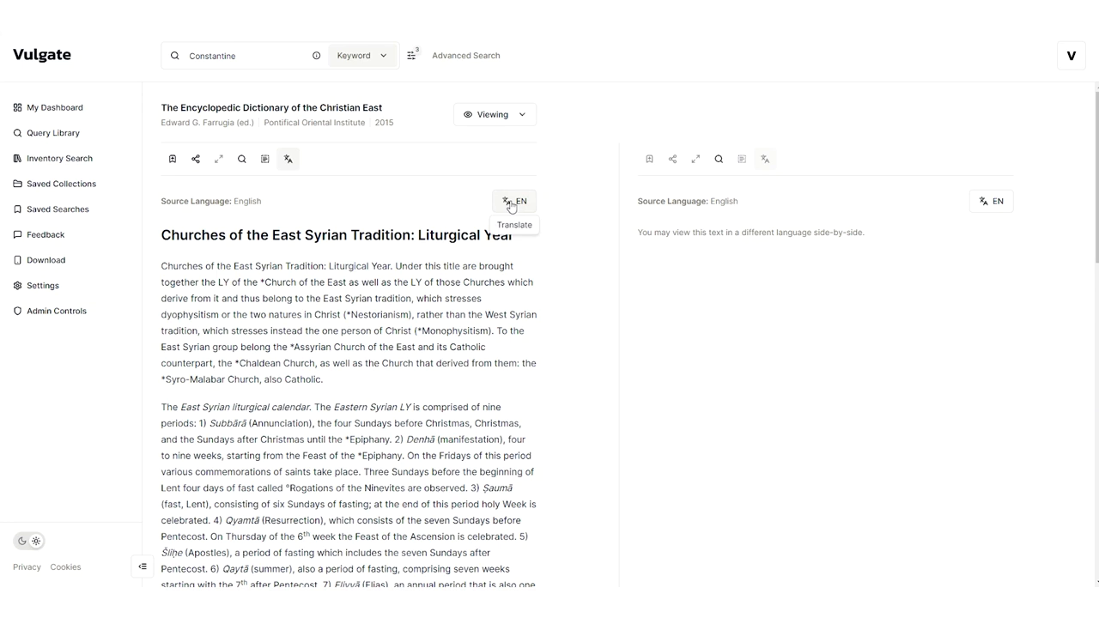
Set the right-hand pane's language to Greek to machine-translate the East Syrian entry
click(982, 202)
drag(1076, 252, 1084, 273)
click(1003, 260)
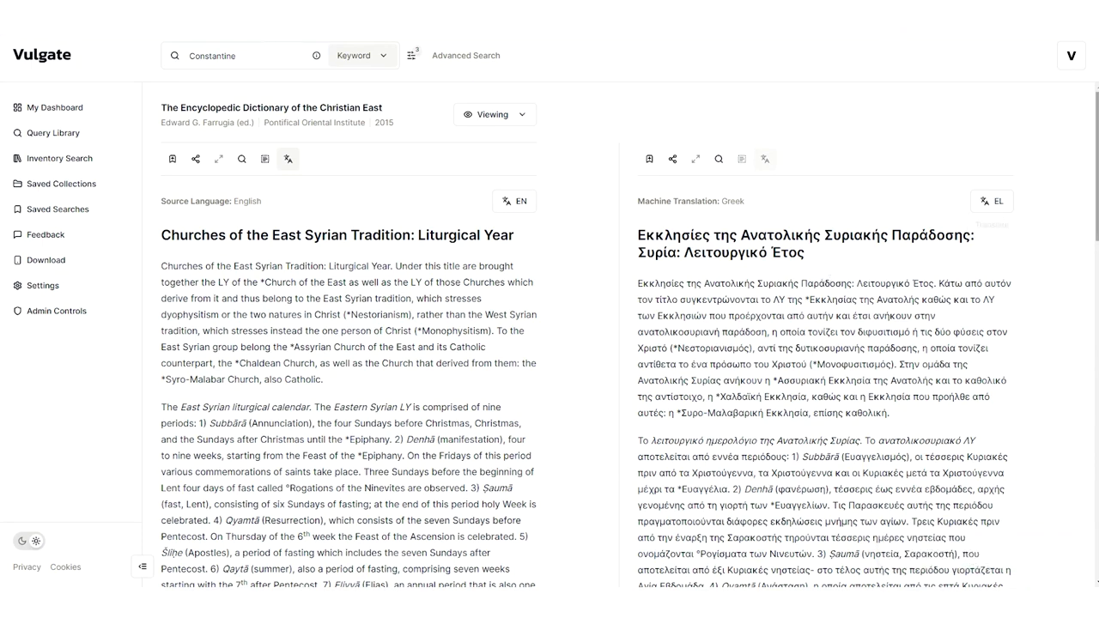
scroll(584, 344, down, 15)
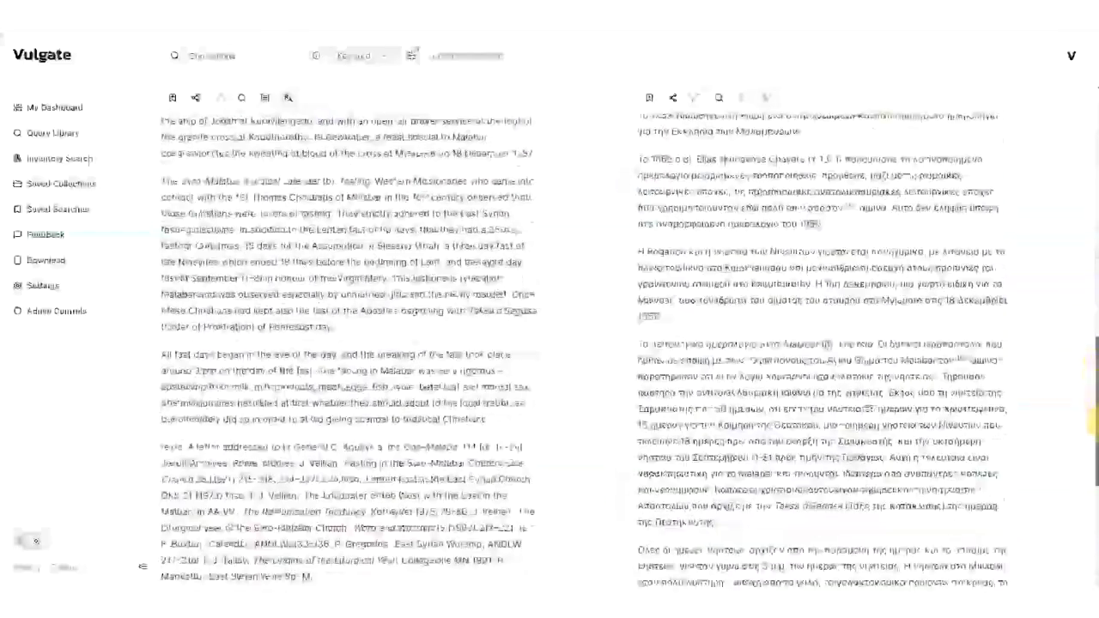
drag(1092, 524, 1092, 86)
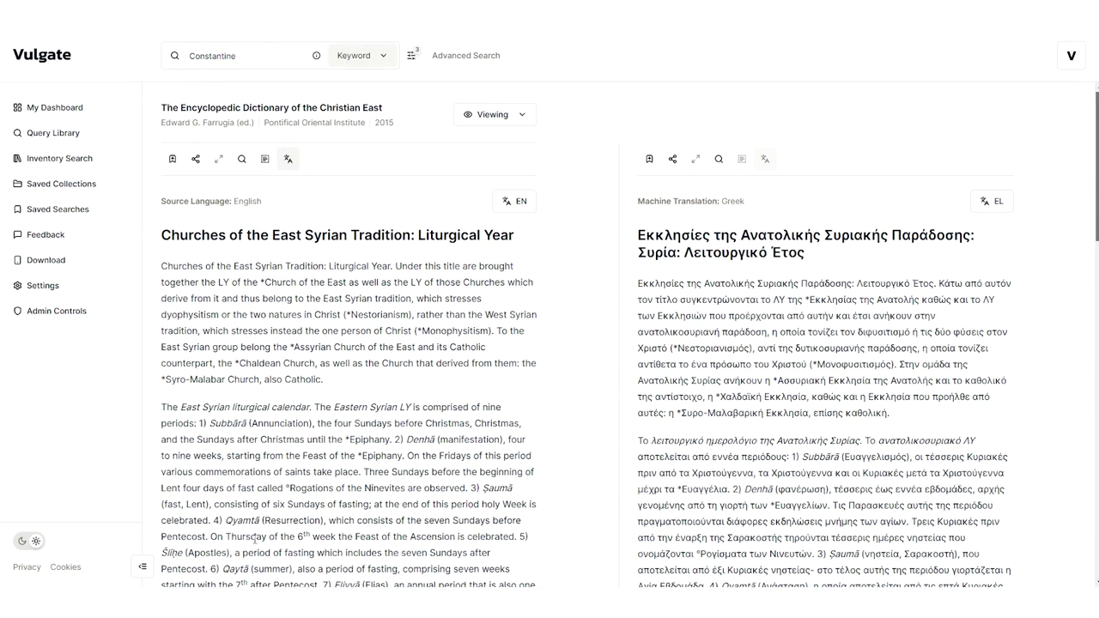
scroll(552, 371, down, 2)
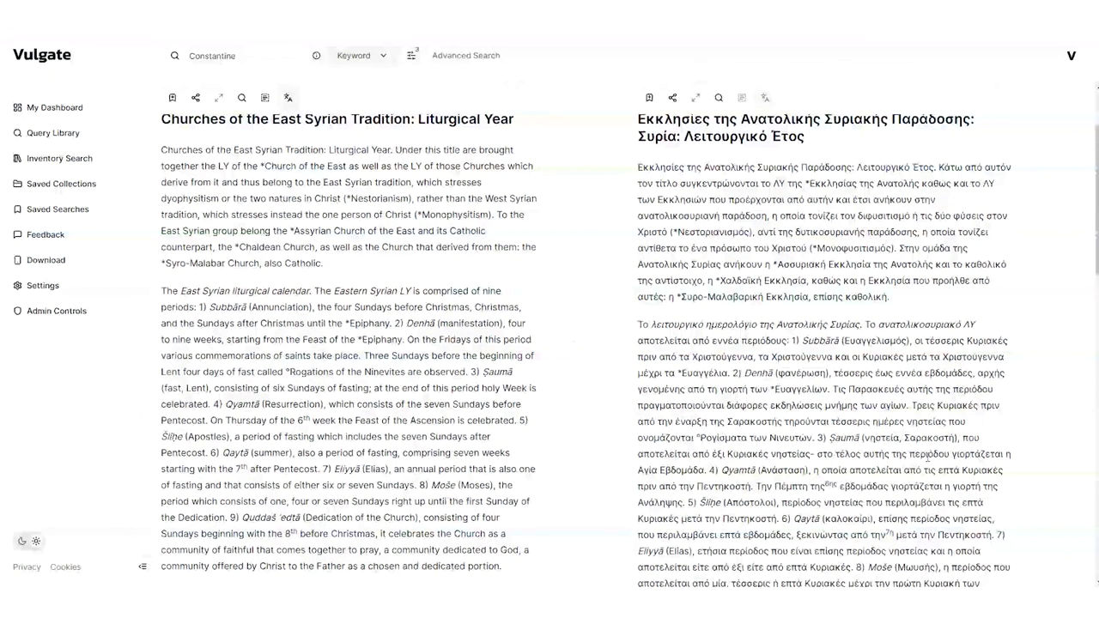
scroll(704, 429, down, 3)
scroll(704, 429, up, 5)
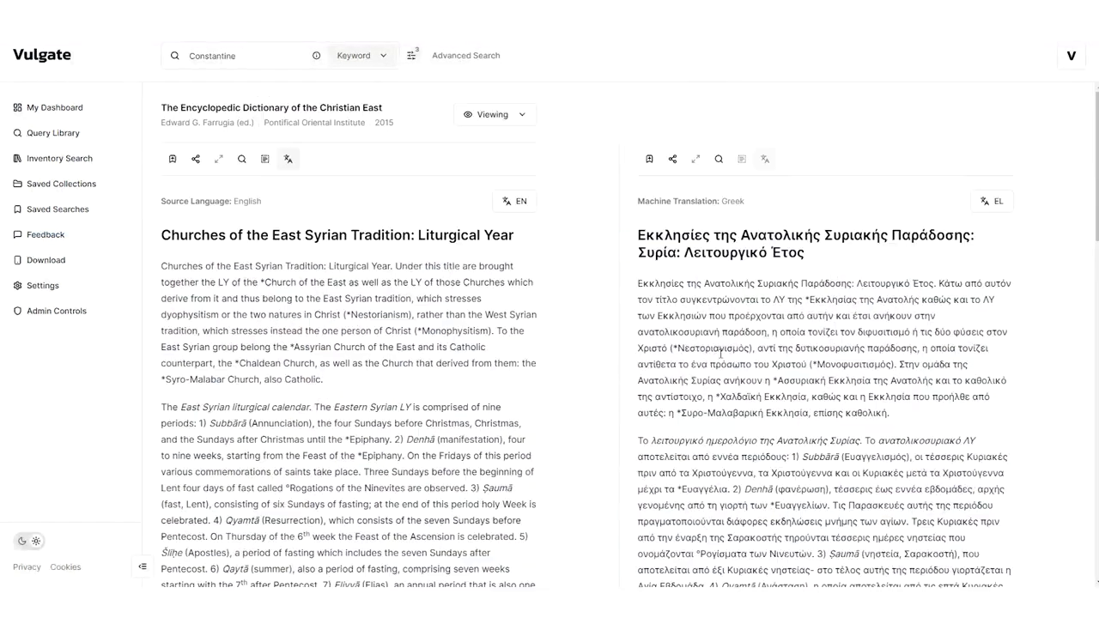
Search the inventory for 'ancient peoples'
click(95, 160)
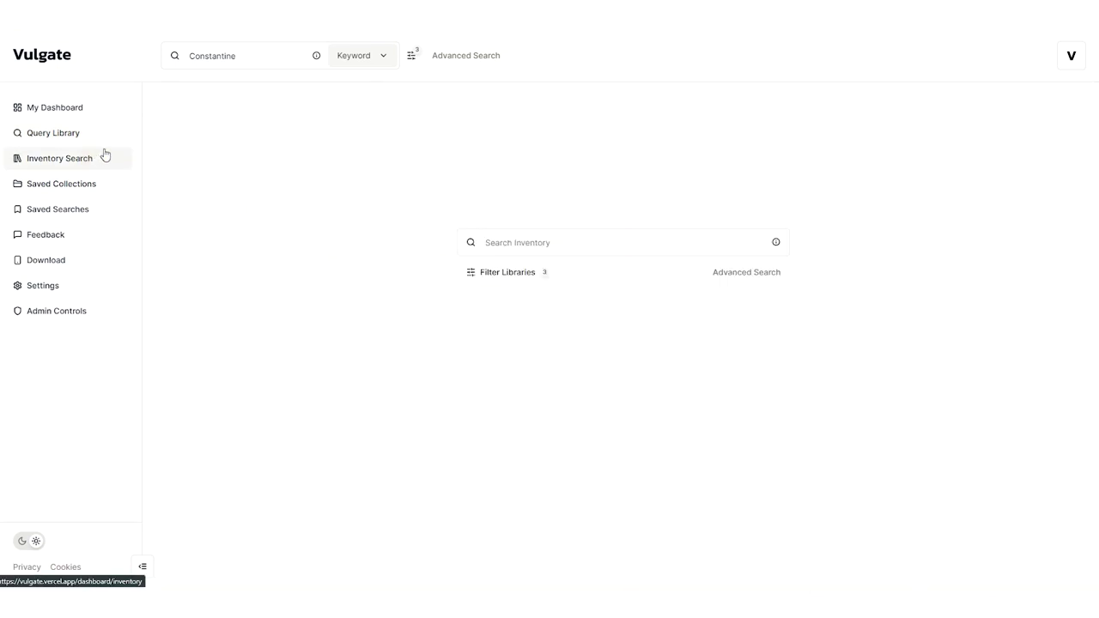
click(624, 243)
text(ancient peoples)
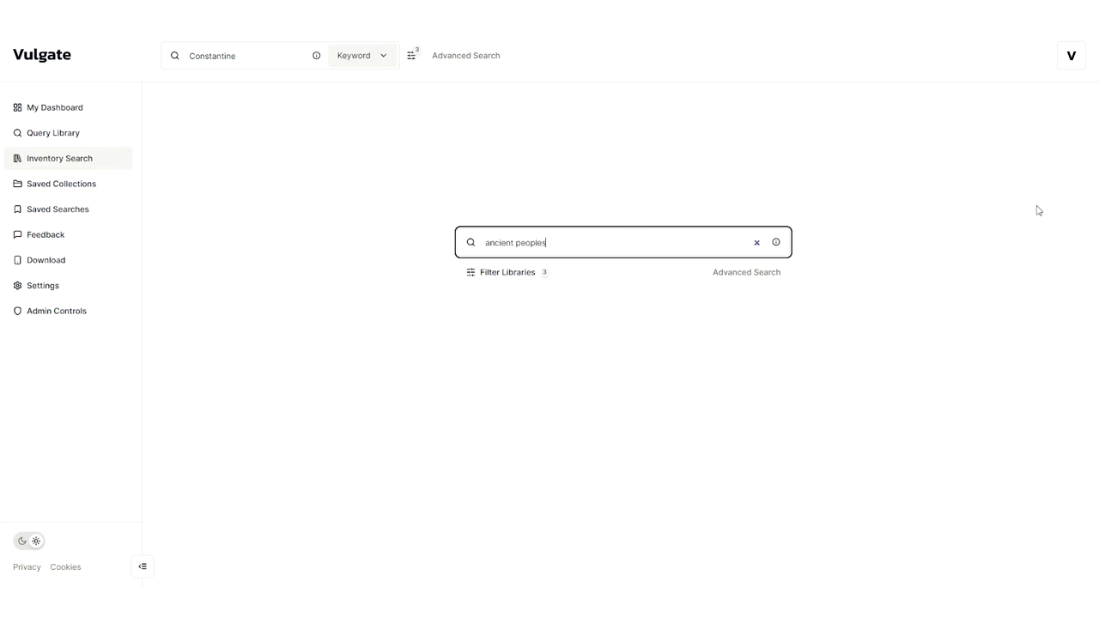
key(Return)
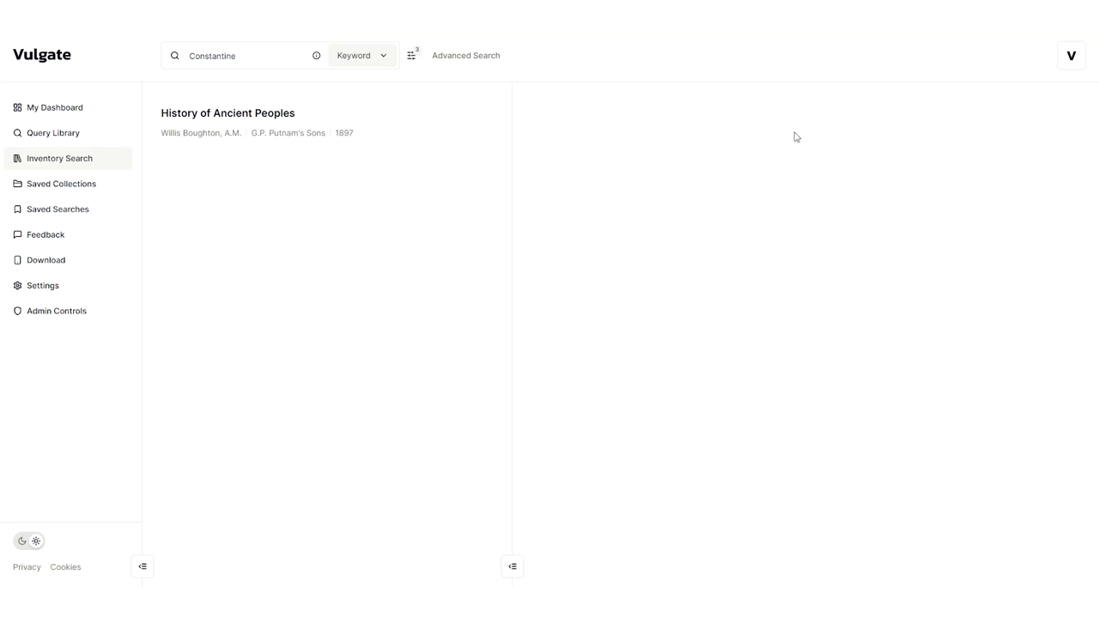
Preview History of Ancient Peoples and open its Chapter I
click(367, 129)
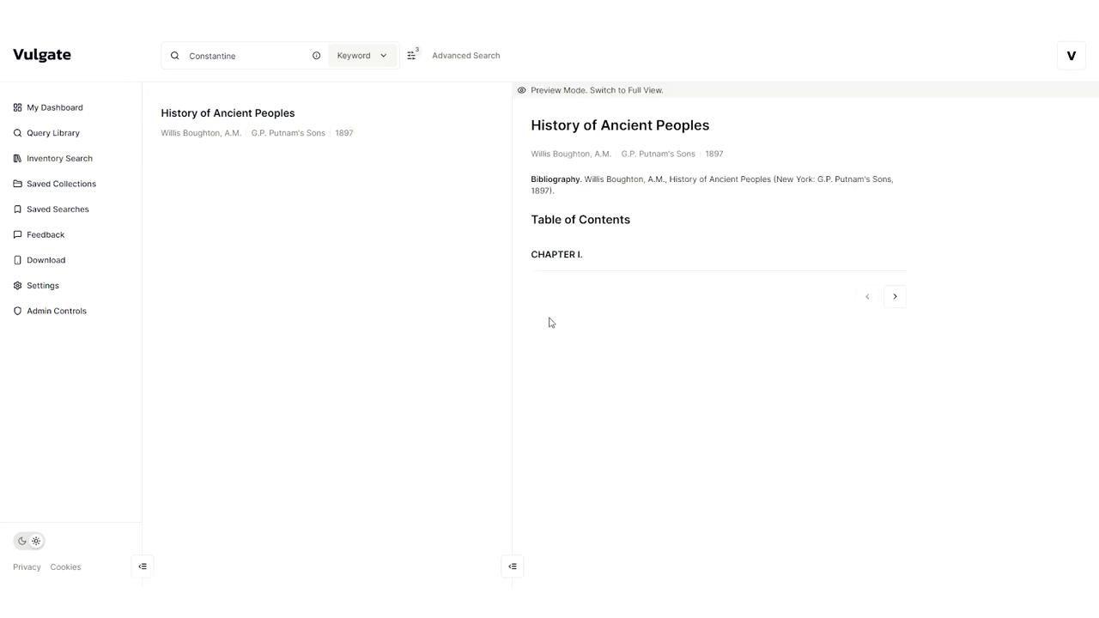
click(576, 256)
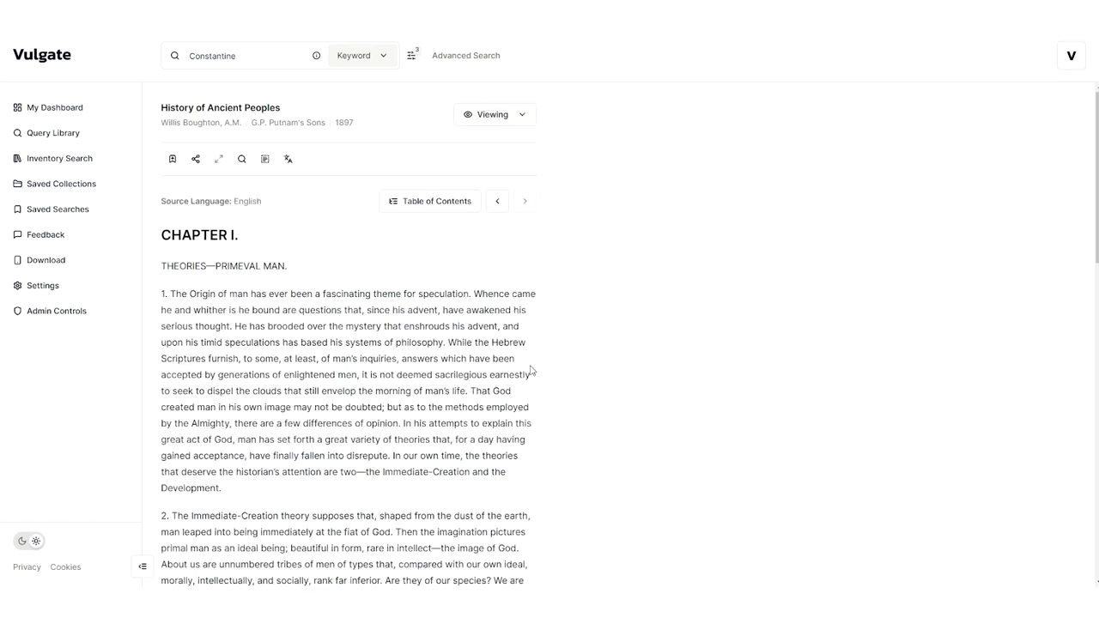
scroll(361, 252, down, 1)
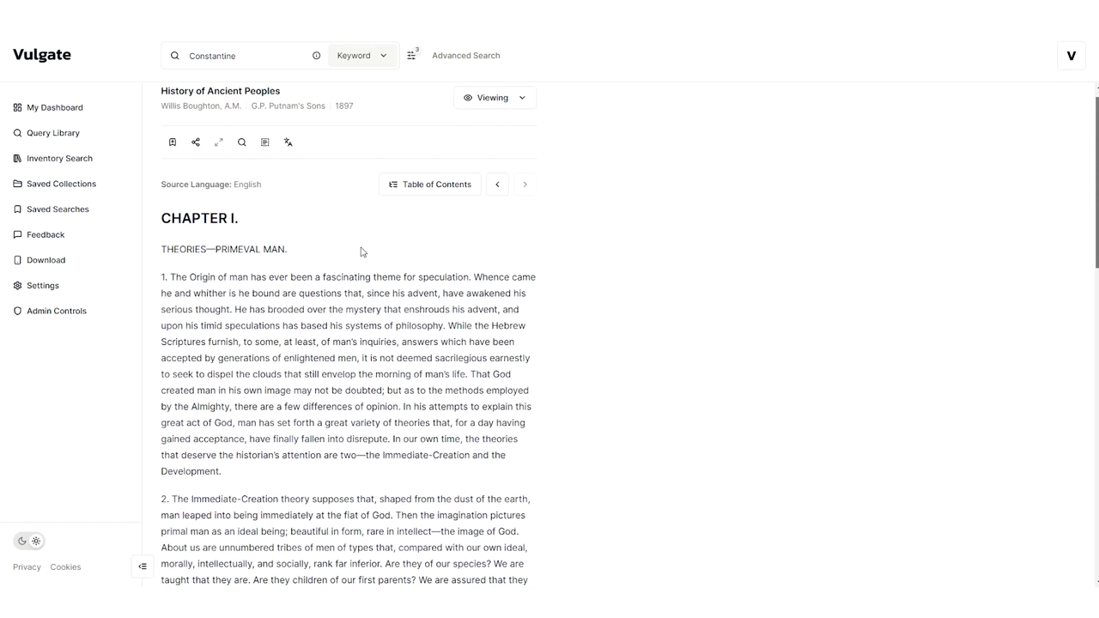
scroll(361, 252, up, 1)
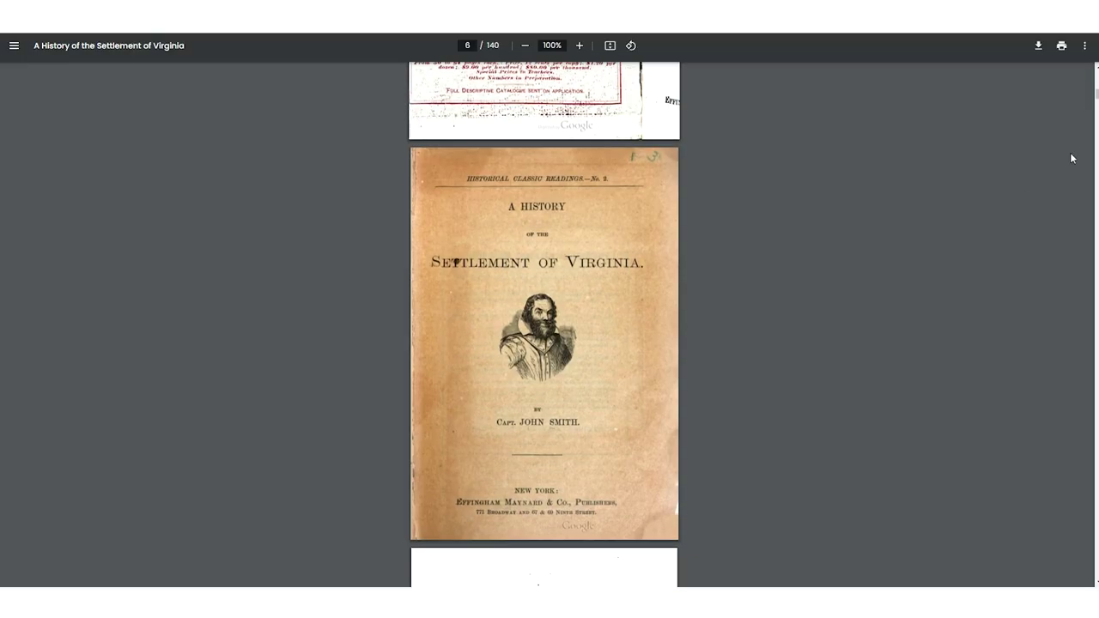
Scroll through the Virginia history PDF, selecting the heading 'CAPTAIN JOHN SMITH.'
scroll(632, 329, down, 5)
scroll(628, 332, down, 5)
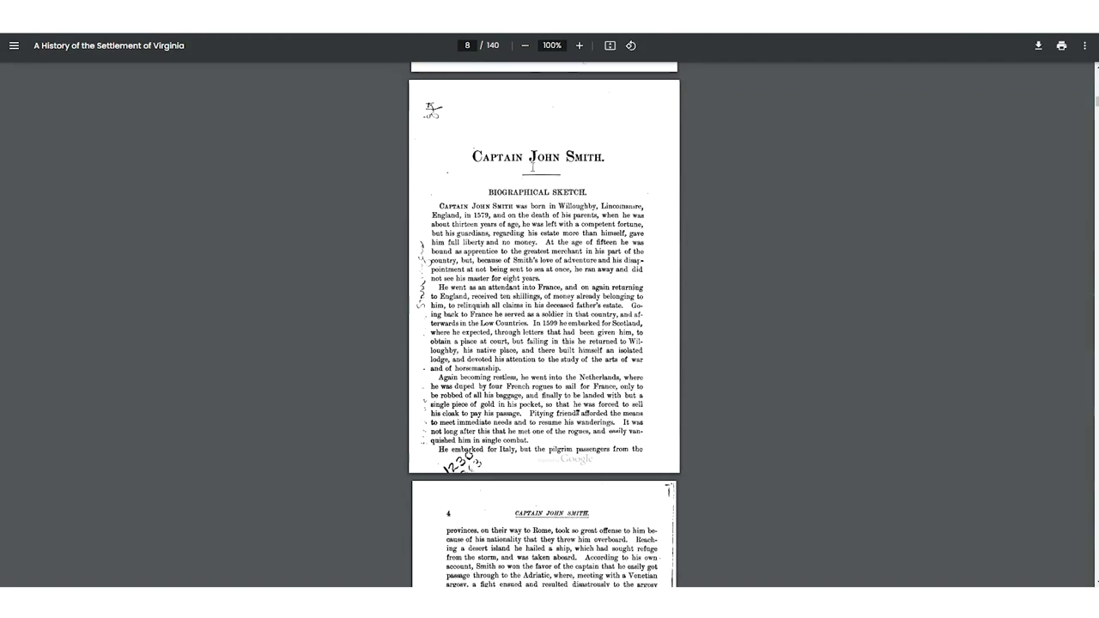
scroll(424, 255, down, 6)
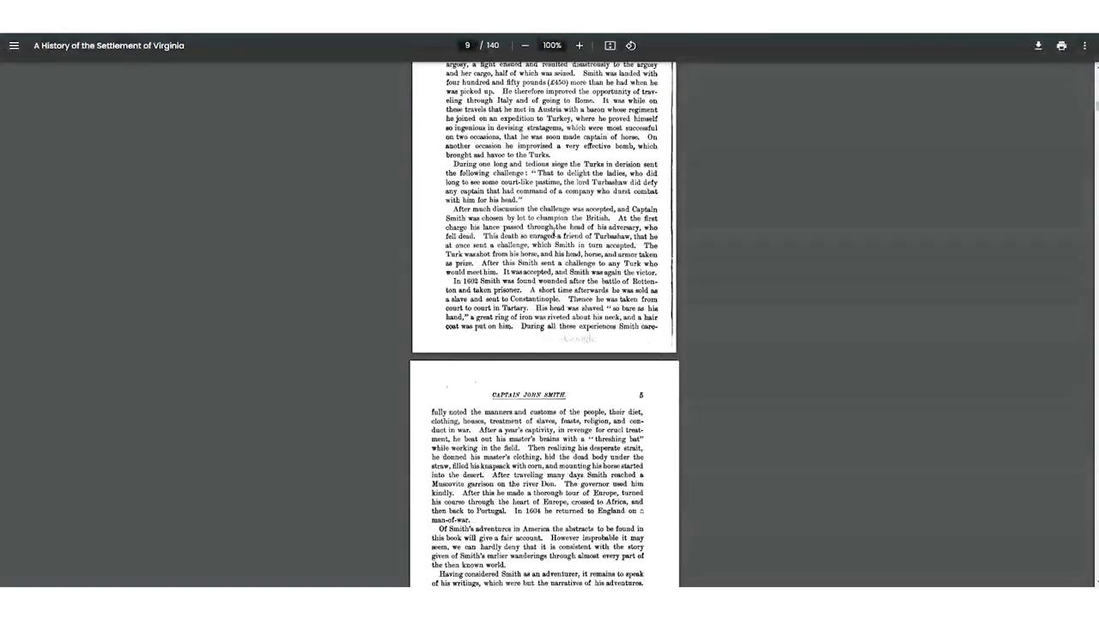
scroll(424, 255, up, 4)
scroll(604, 410, down, 10)
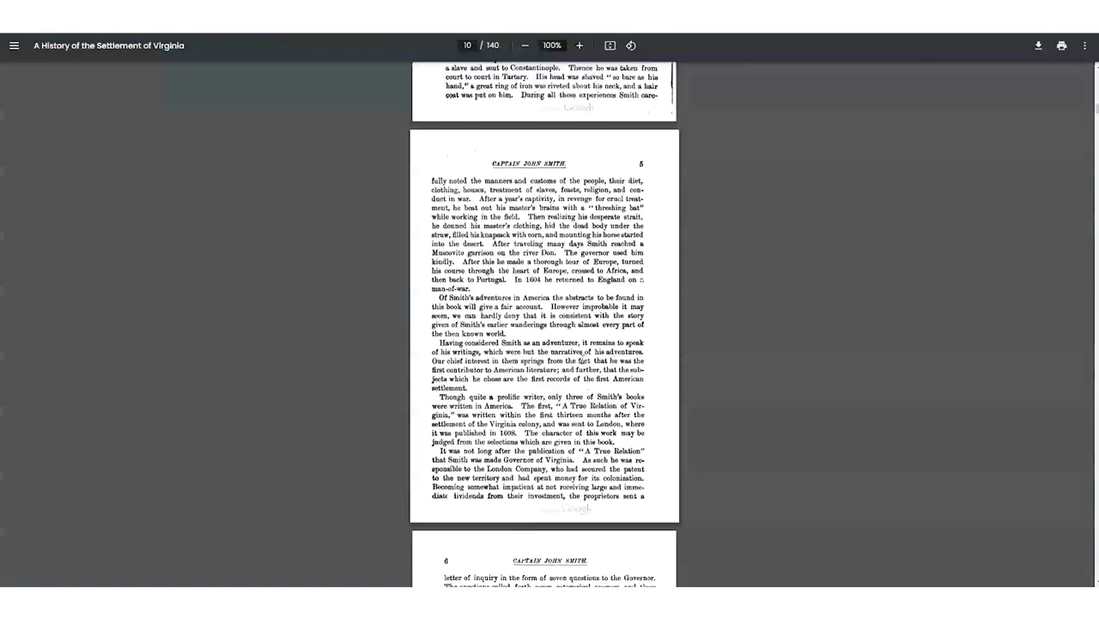
scroll(604, 409, down, 10)
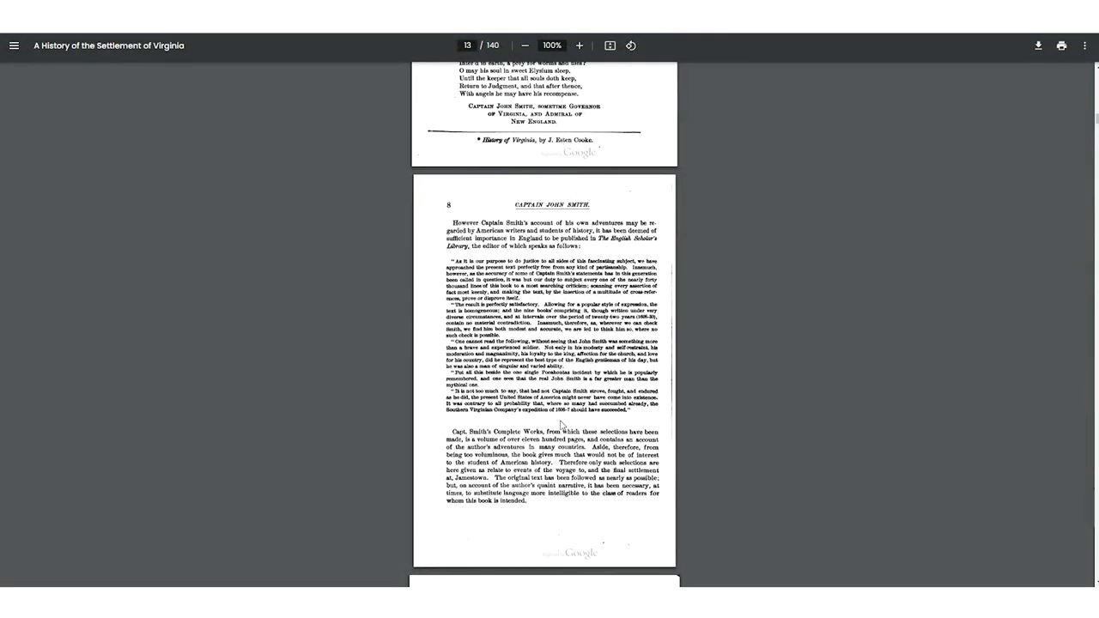
scroll(560, 139, down, 5)
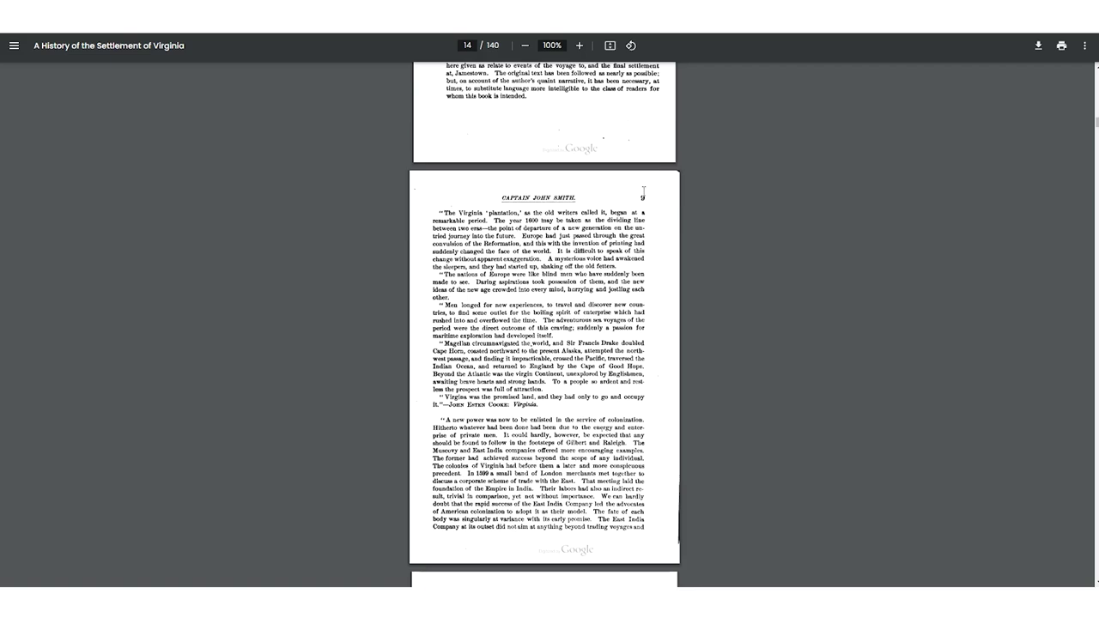
triple_click(584, 197)
click(589, 270)
Select a footnote, page on to PART I. (16/140), then return to the Vulgate form
scroll(589, 270, down, 5)
scroll(581, 277, down, 5)
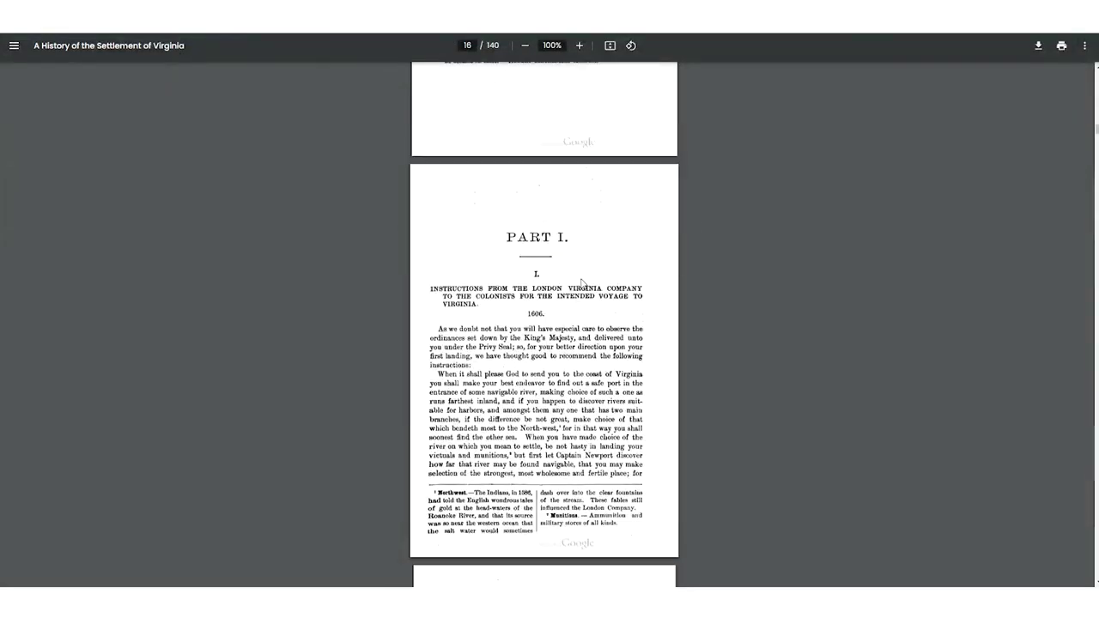
drag(430, 318, 626, 356)
click(626, 356)
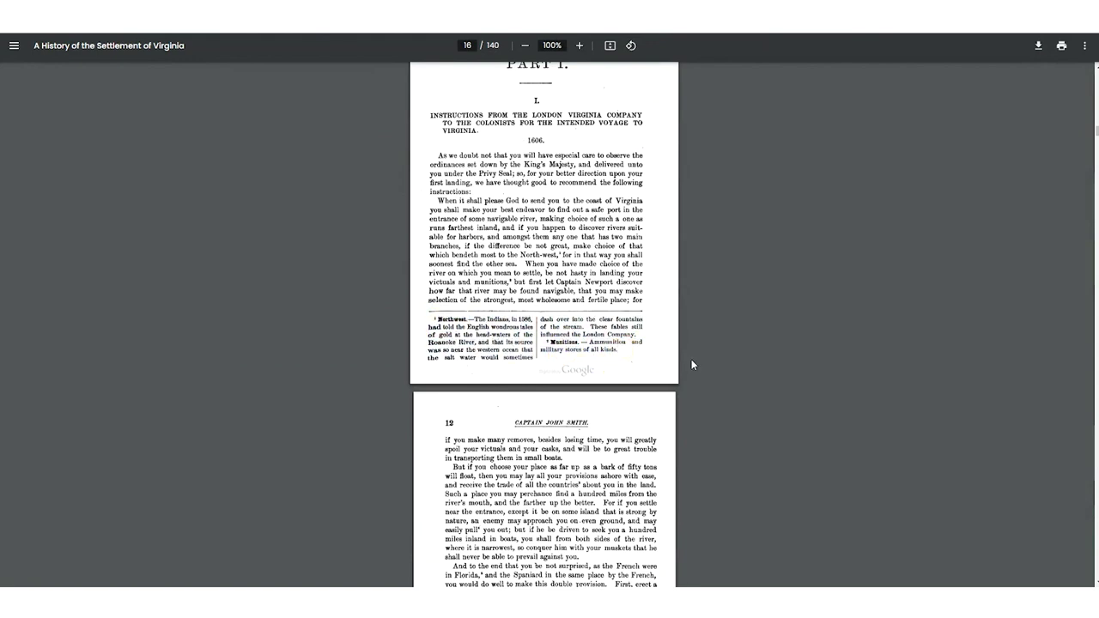
scroll(710, 330, down, 2)
scroll(706, 341, up, 2)
scroll(687, 341, down, 3)
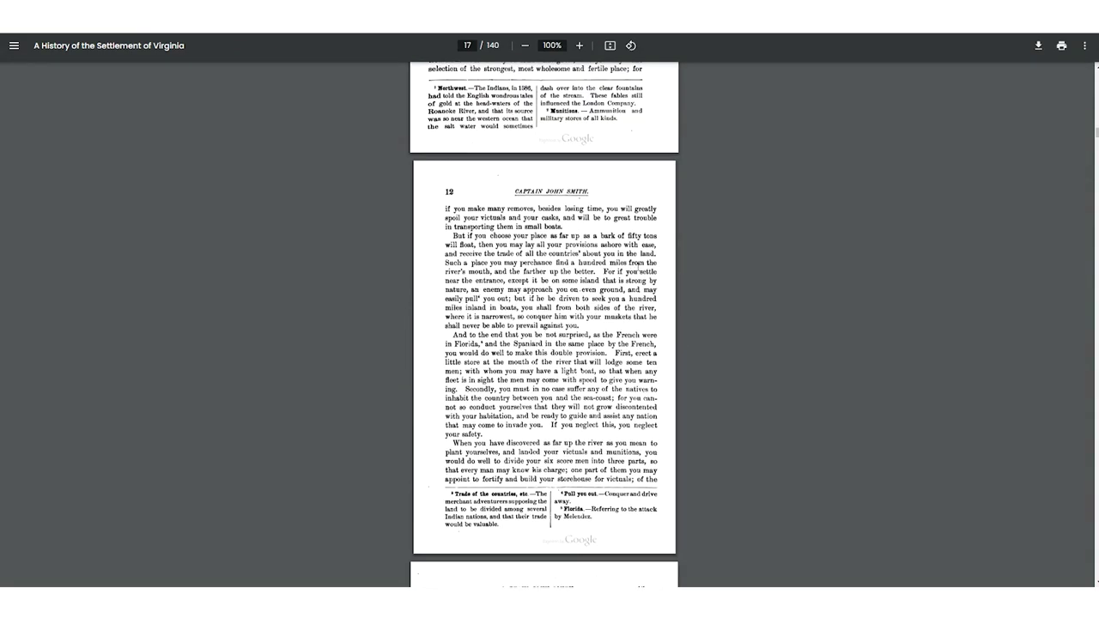
scroll(628, 279, up, 5)
scroll(629, 279, up, 2)
scroll(592, 368, down, 4)
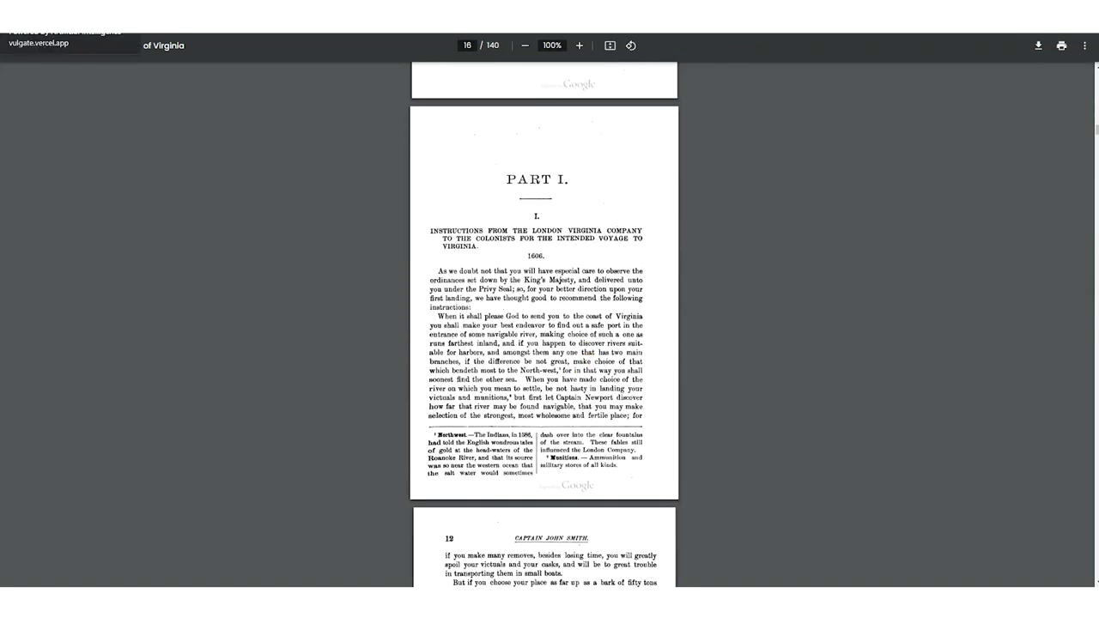
click(73, 17)
key(Tab)
key(Tab)
key(Tab)
key(Tab)
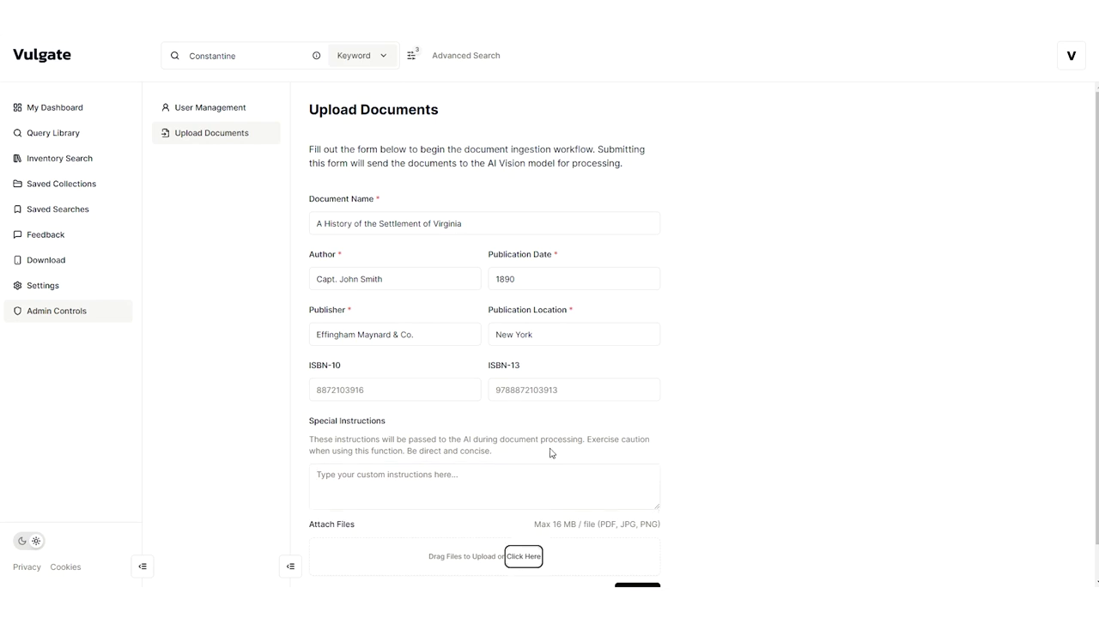
Add special instructions, attach the seven page images, and submit the Virginia history book for AI processing
scroll(549, 453, down, 1)
click(526, 450)
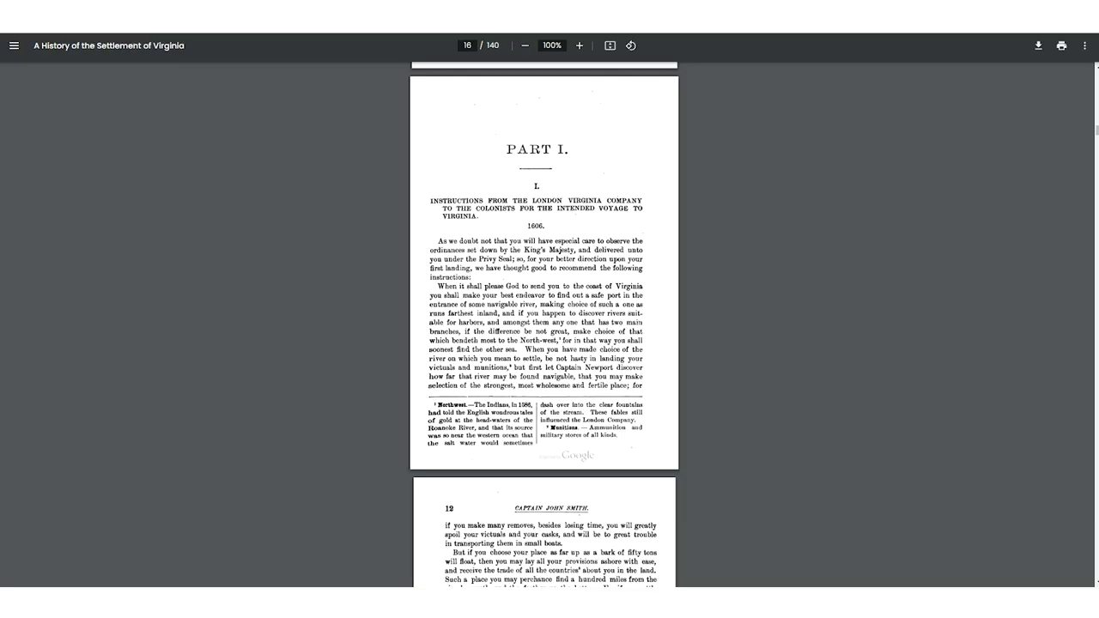
scroll(577, 206, down, 3)
scroll(547, 246, down, 18)
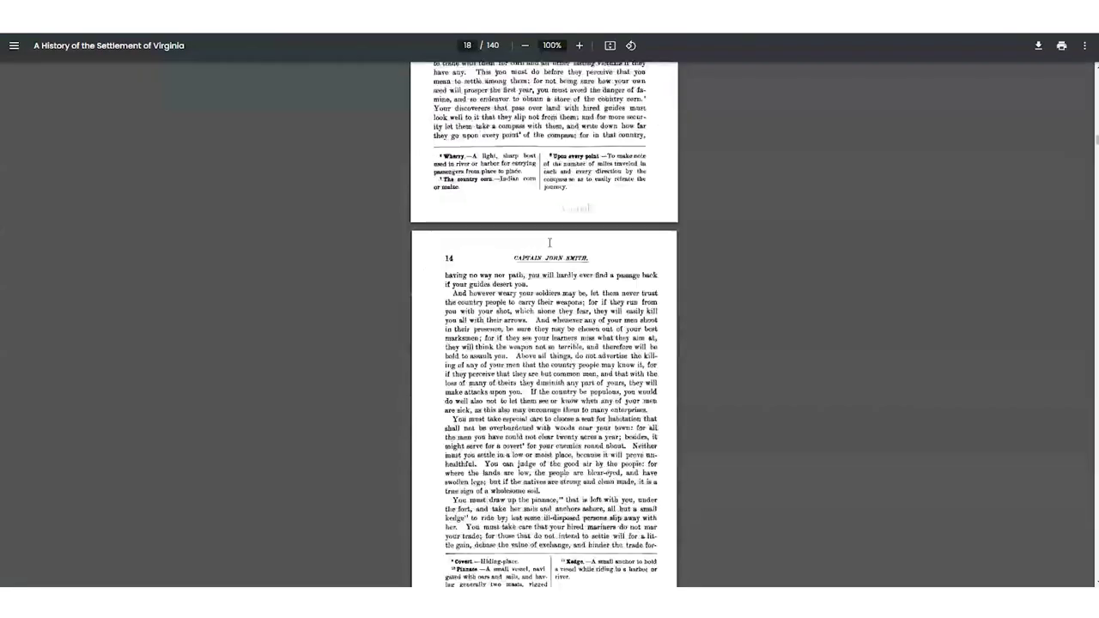
scroll(547, 245, down, 5)
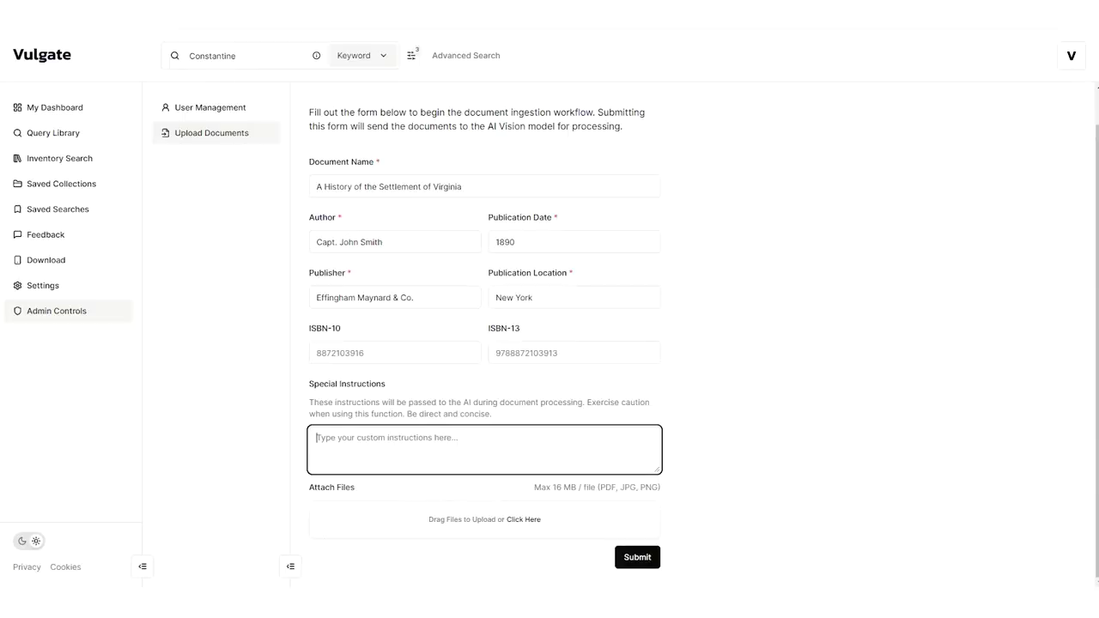
drag(528, 452, 503, 529)
scroll(704, 508, down, 2)
click(645, 560)
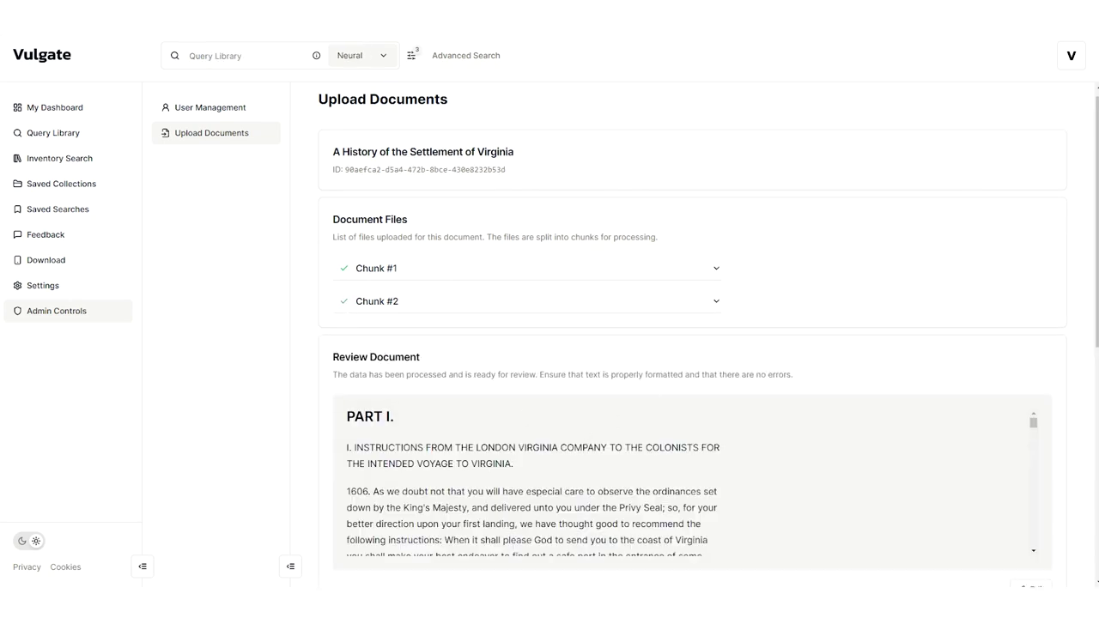
drag(1096, 159, 1094, 241)
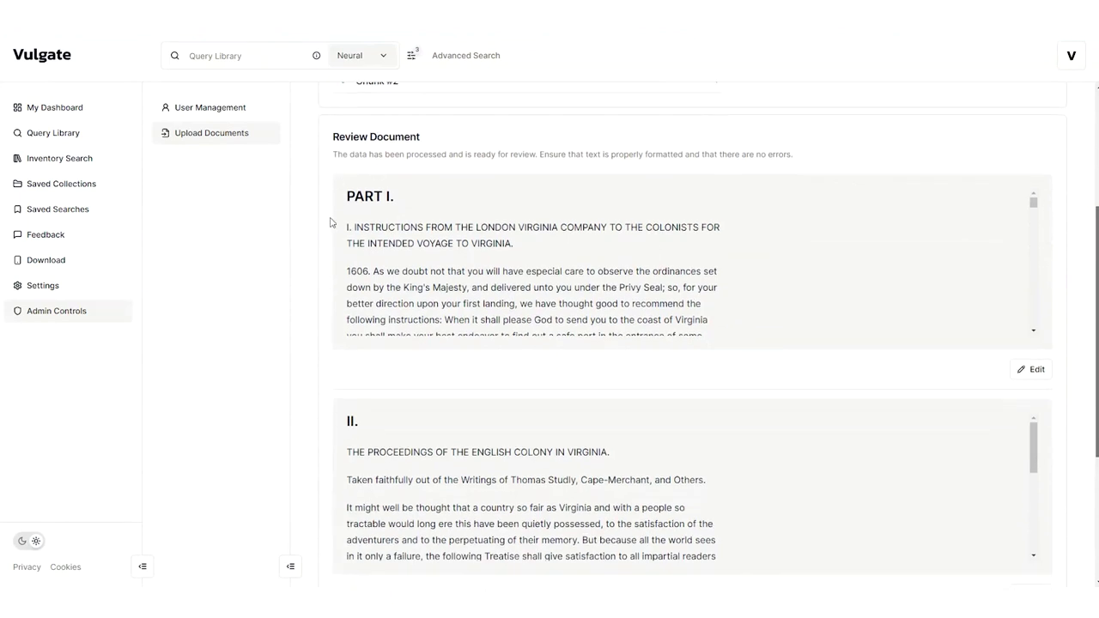
triple_click(351, 197)
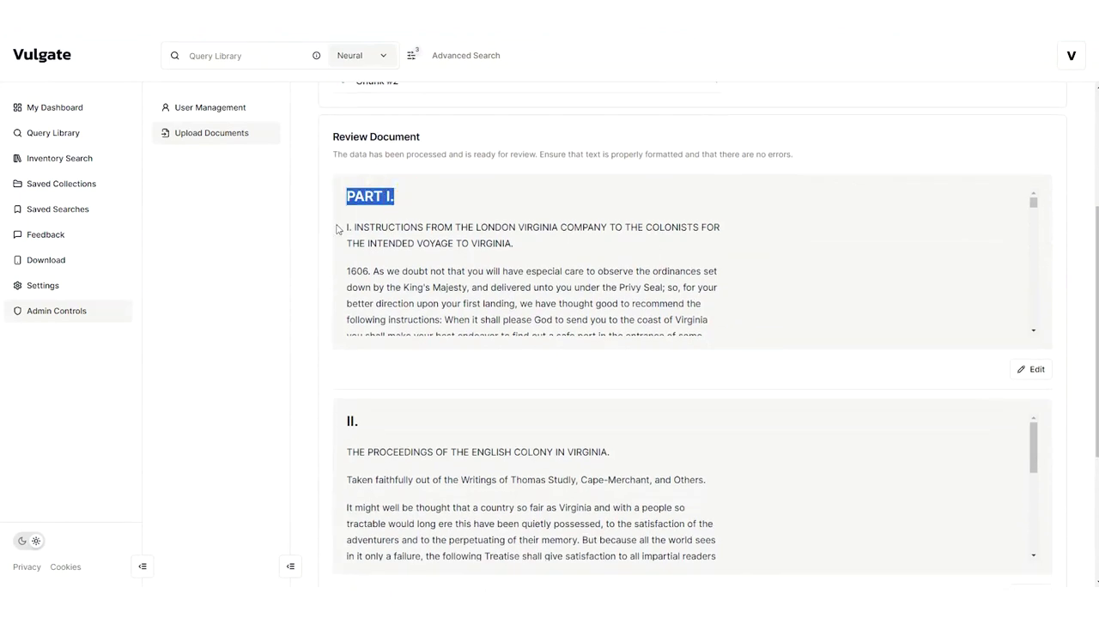
drag(336, 227, 515, 243)
click(556, 250)
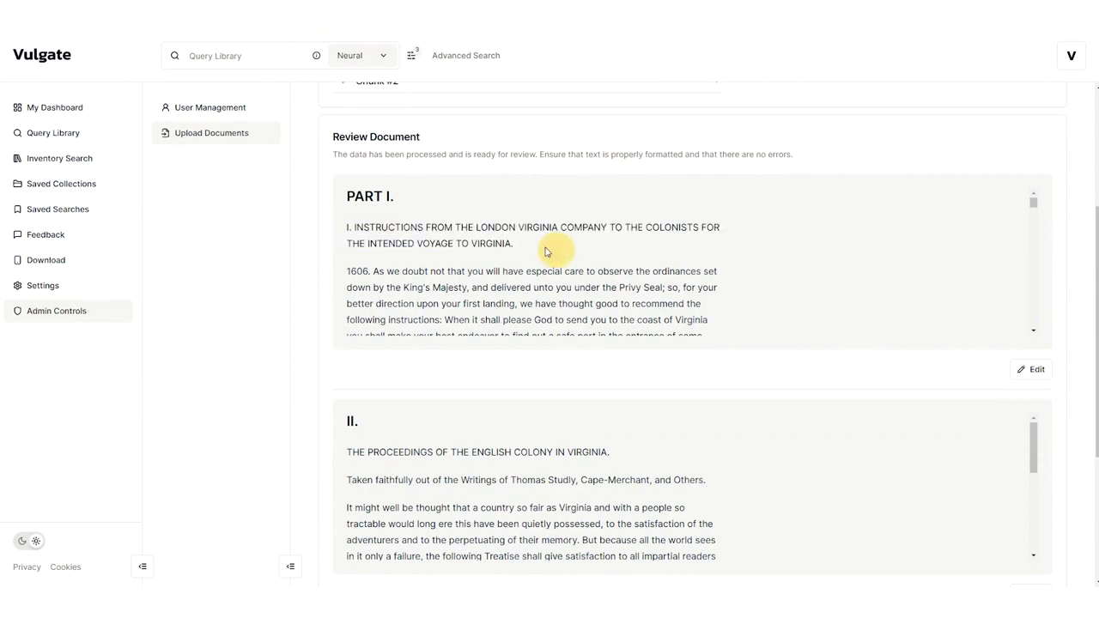
scroll(702, 267, down, 2)
scroll(703, 267, down, 7)
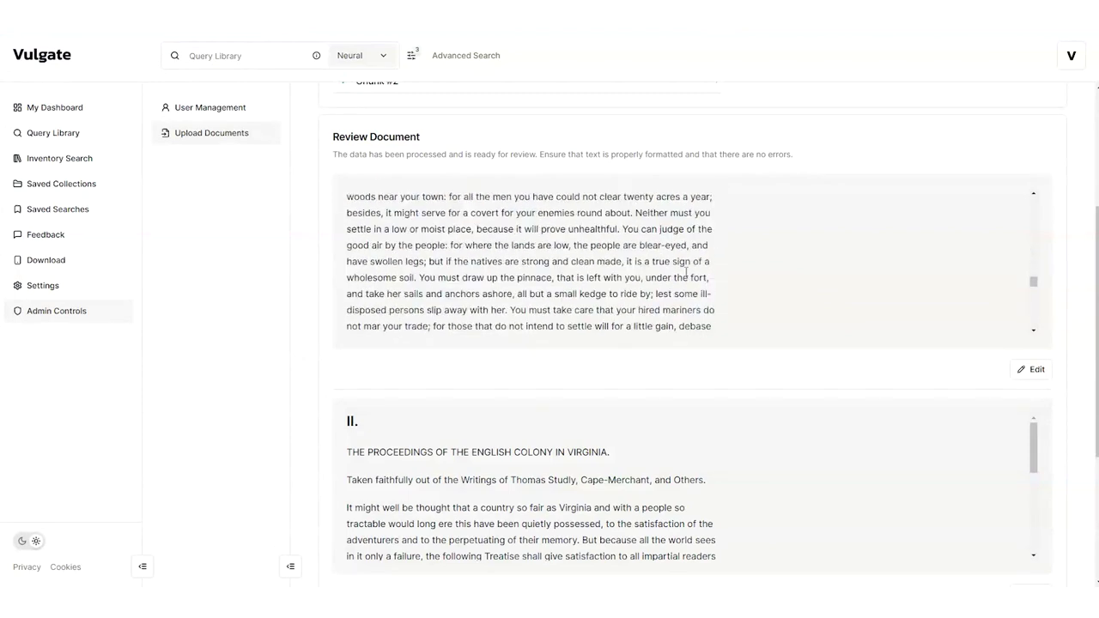
scroll(686, 273, down, 10)
scroll(677, 279, up, 12)
scroll(677, 279, up, 8)
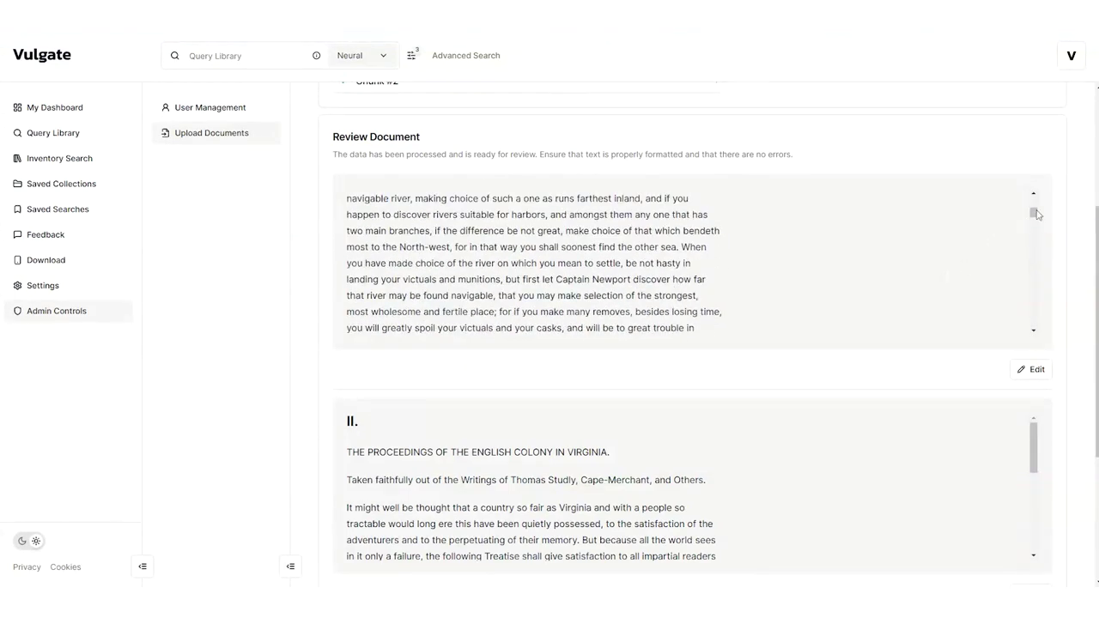
drag(1036, 214, 1033, 340)
scroll(574, 378, down, 3)
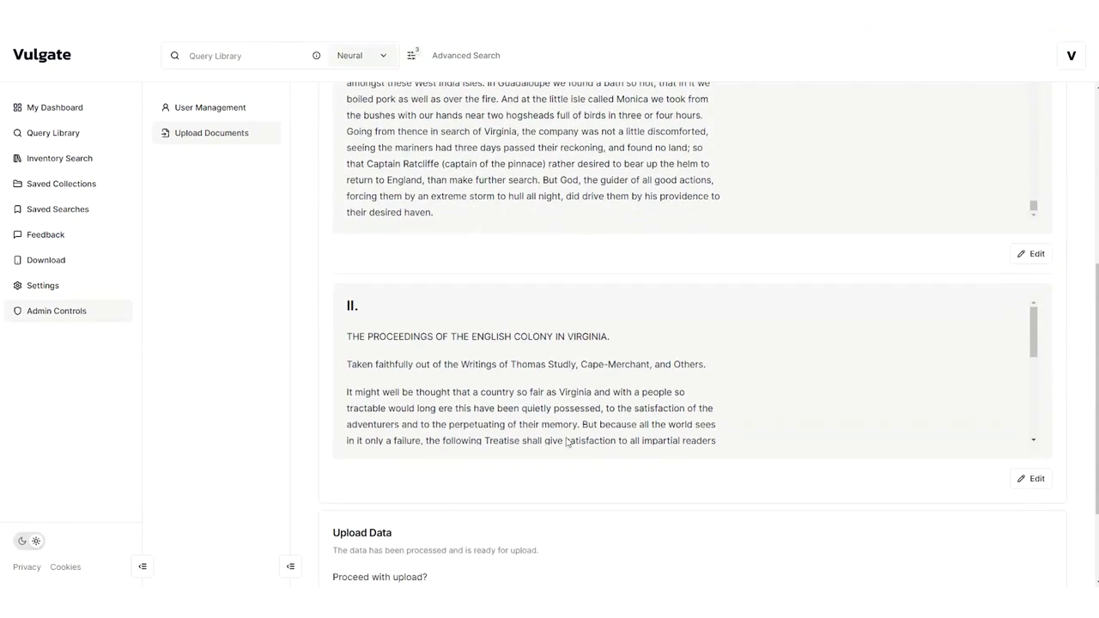
scroll(577, 440, down, 5)
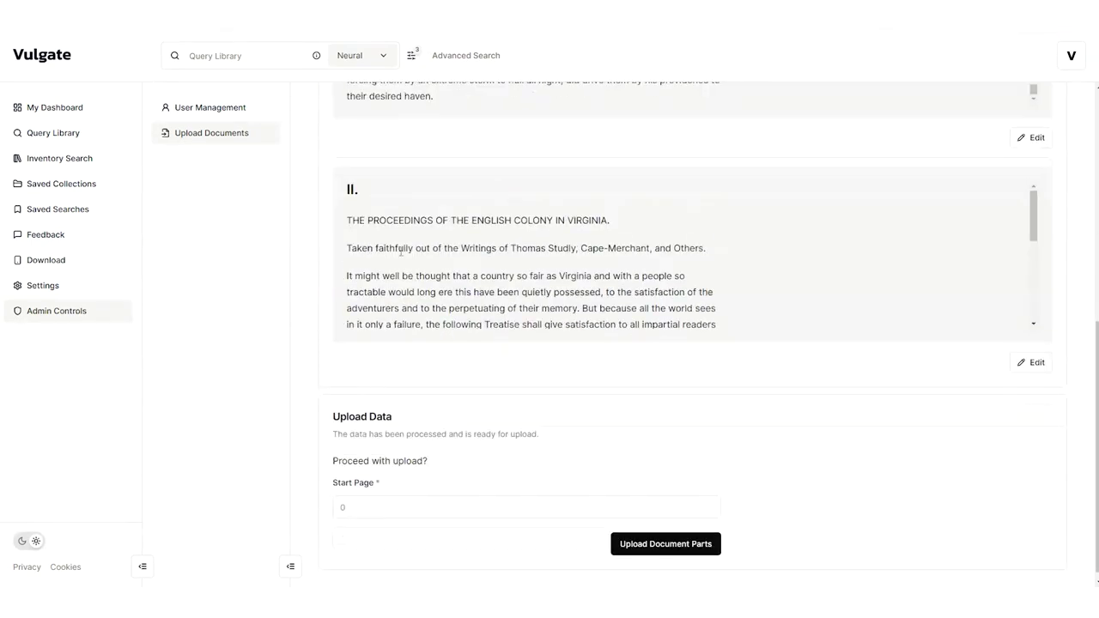
scroll(400, 252, up, 15)
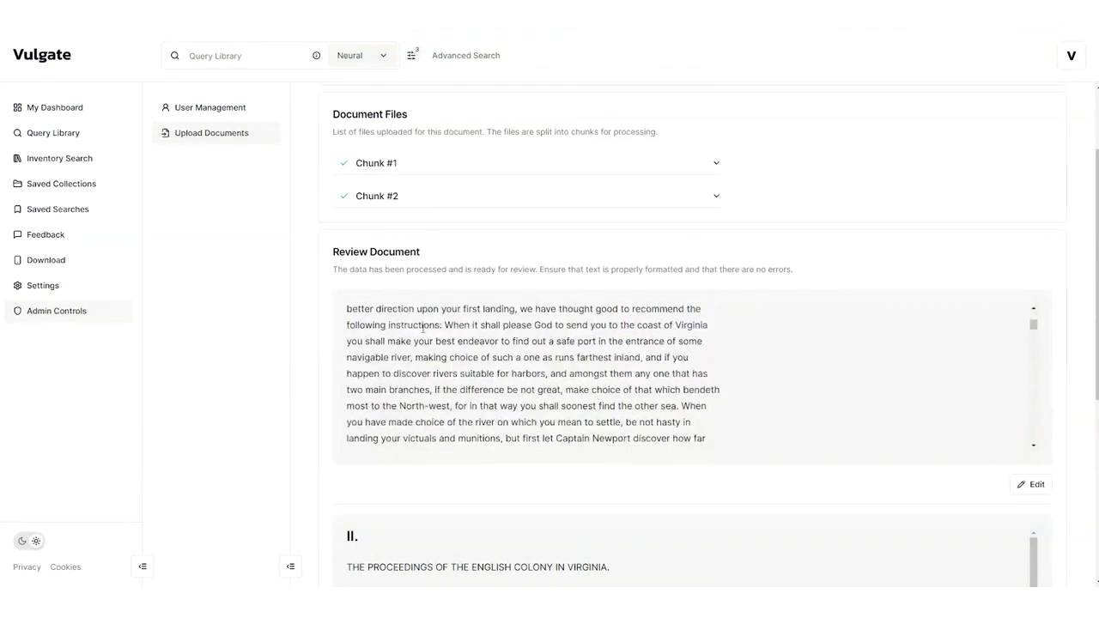
scroll(421, 329, up, 3)
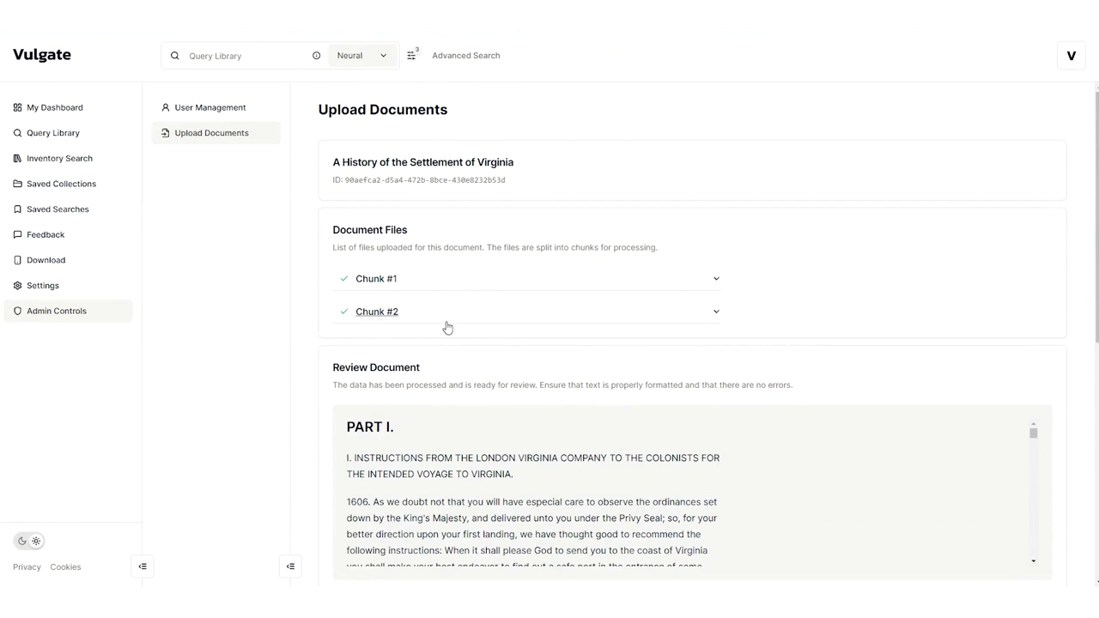
scroll(495, 240, down, 1)
drag(1096, 215, 1093, 338)
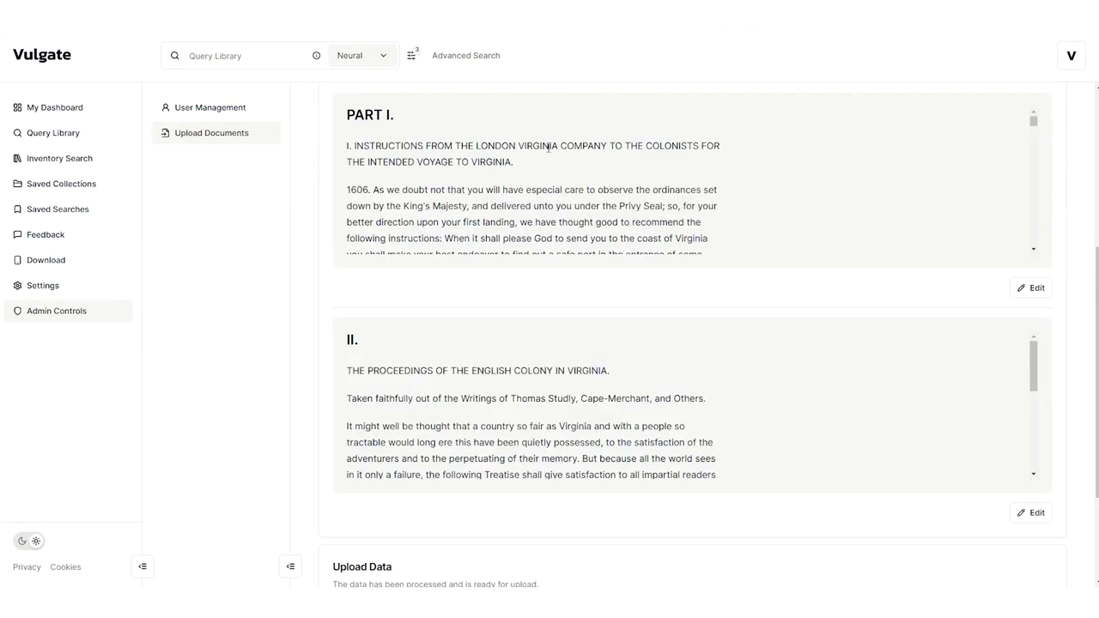
Open the Part I extracted text for editing, review it, then return to the dashboard
click(1042, 296)
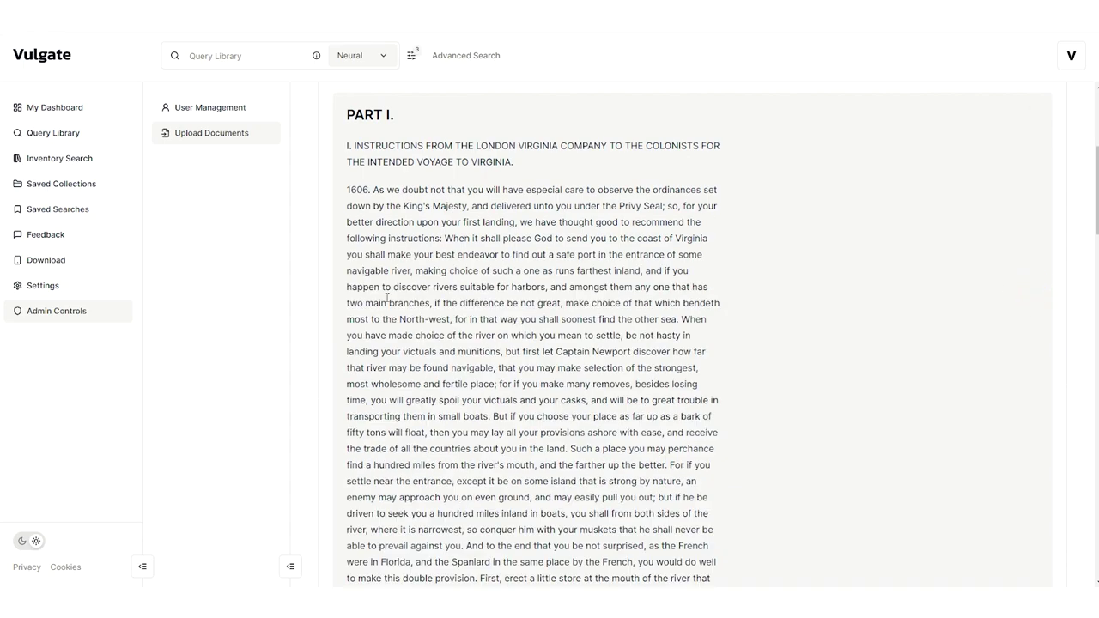
click(438, 363)
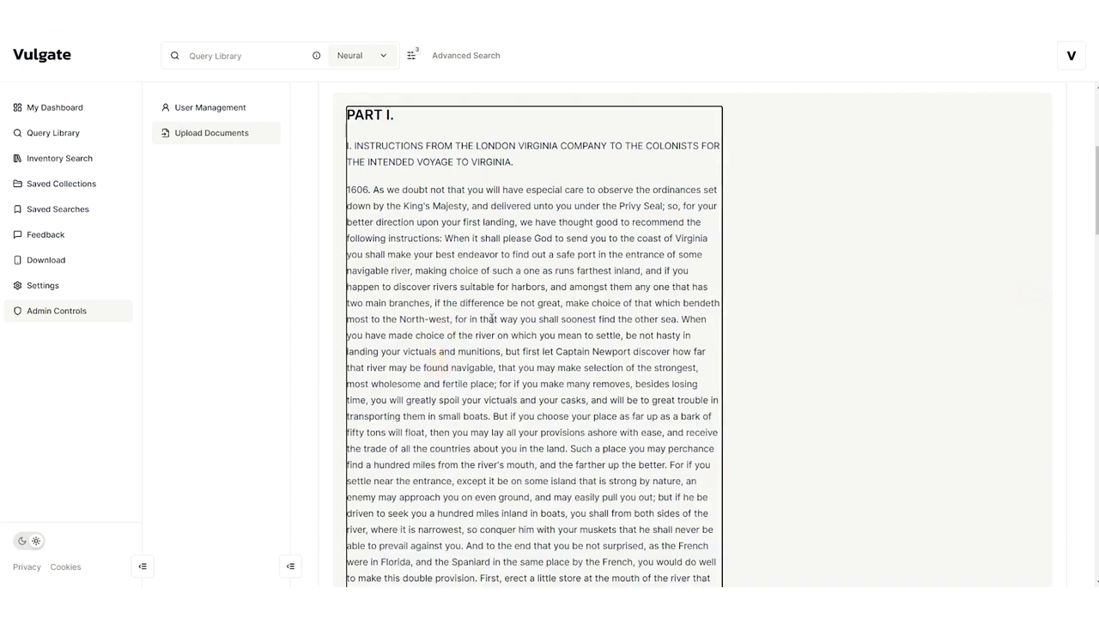
scroll(839, 381, down, 15)
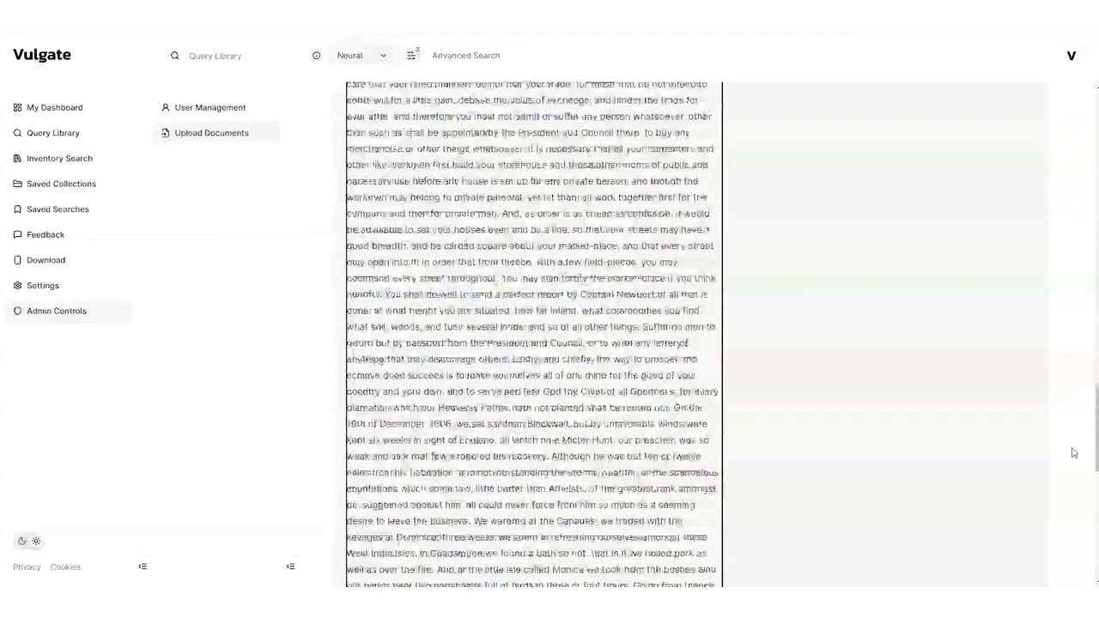
scroll(1073, 453, down, 10)
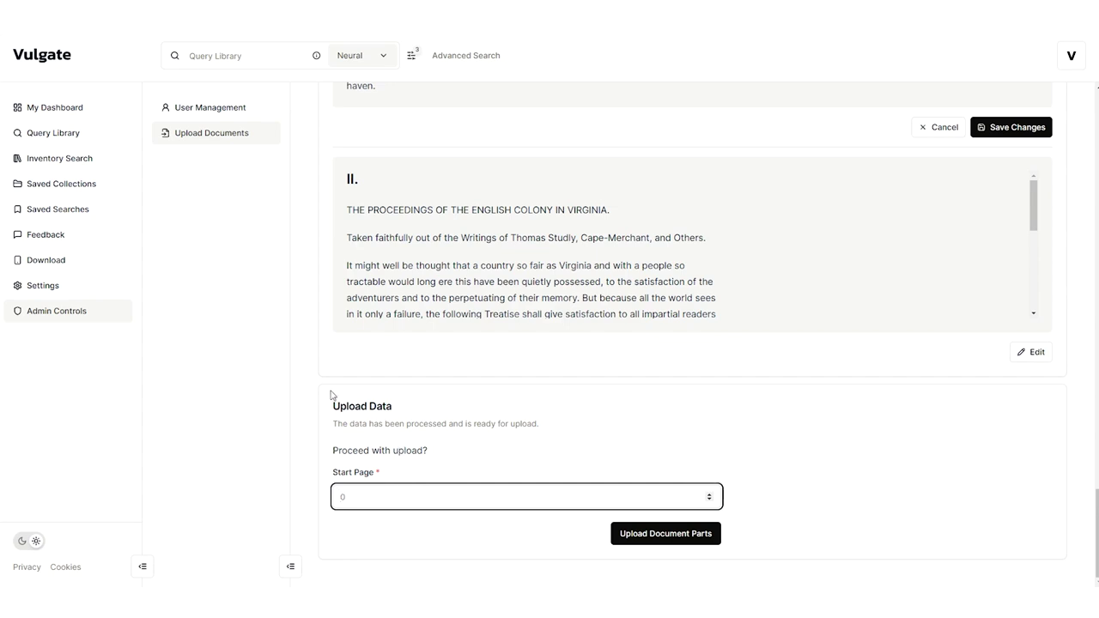
click(88, 120)
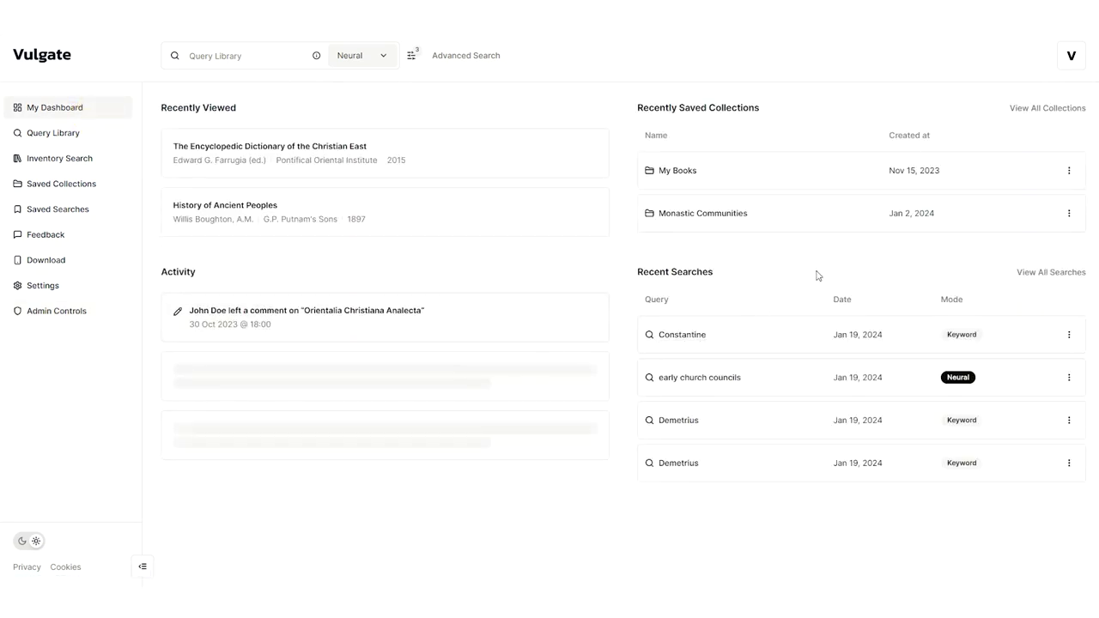